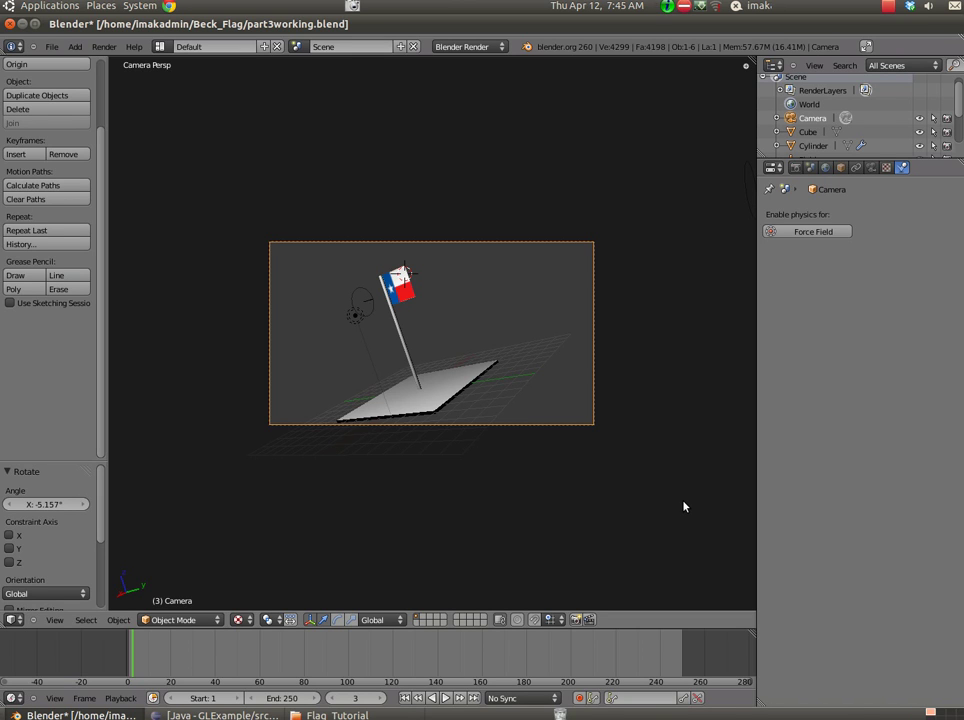
# Rotate the camera about -15.7° in camera view, adding a slight trackball rotation of about -0.57, 3.44 to centre the flagpole.
pyautogui.press('KP_0')
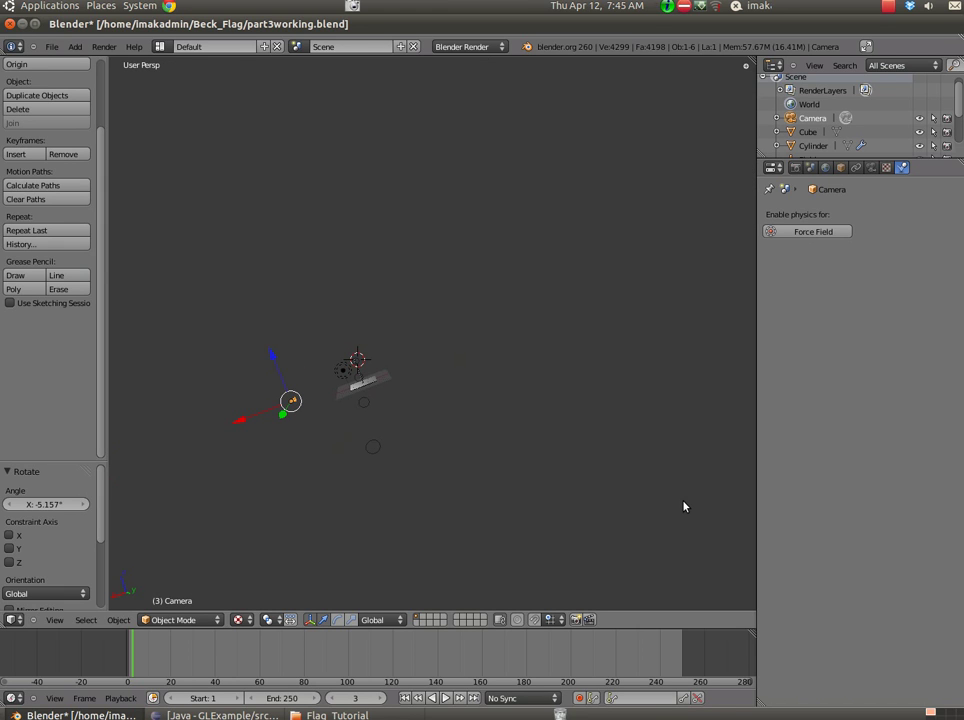
pyautogui.press('KP_0')
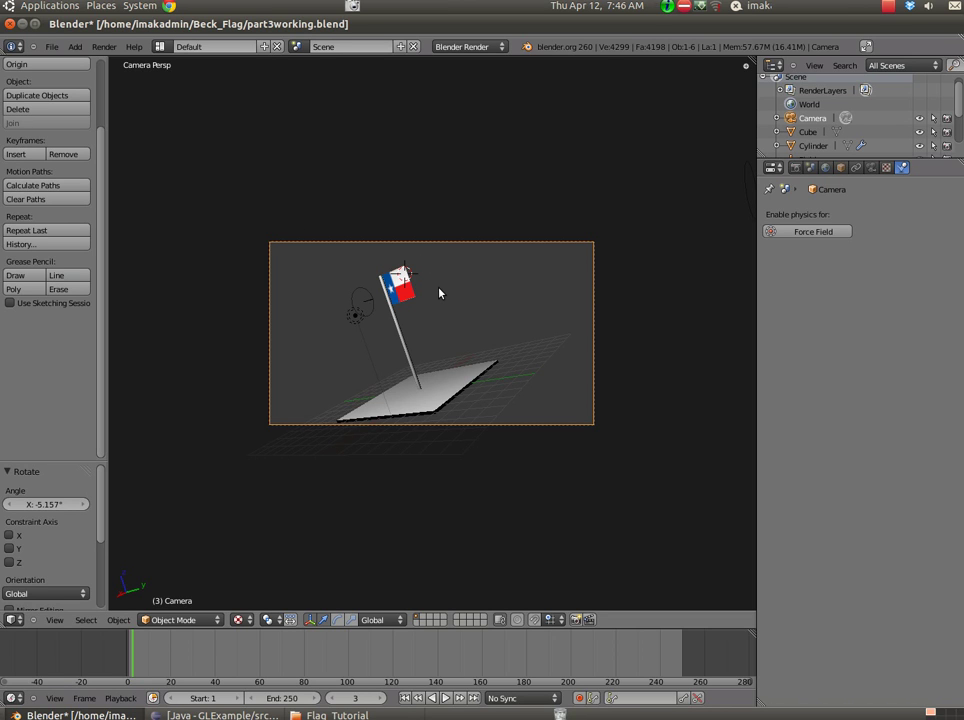
pyautogui.press('r')
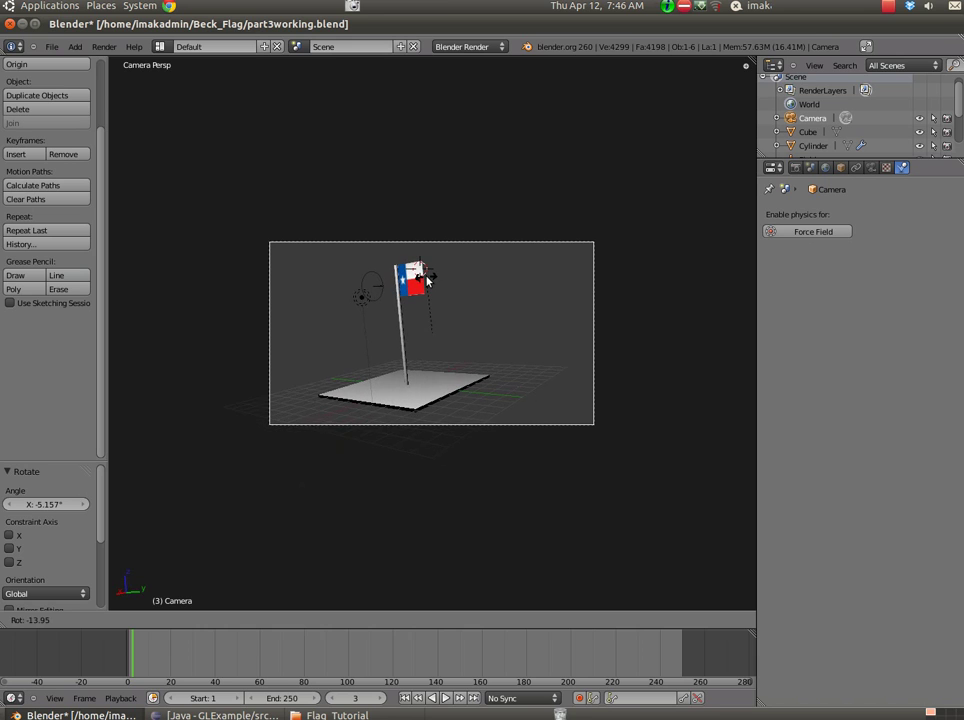
pyautogui.click(425, 284)
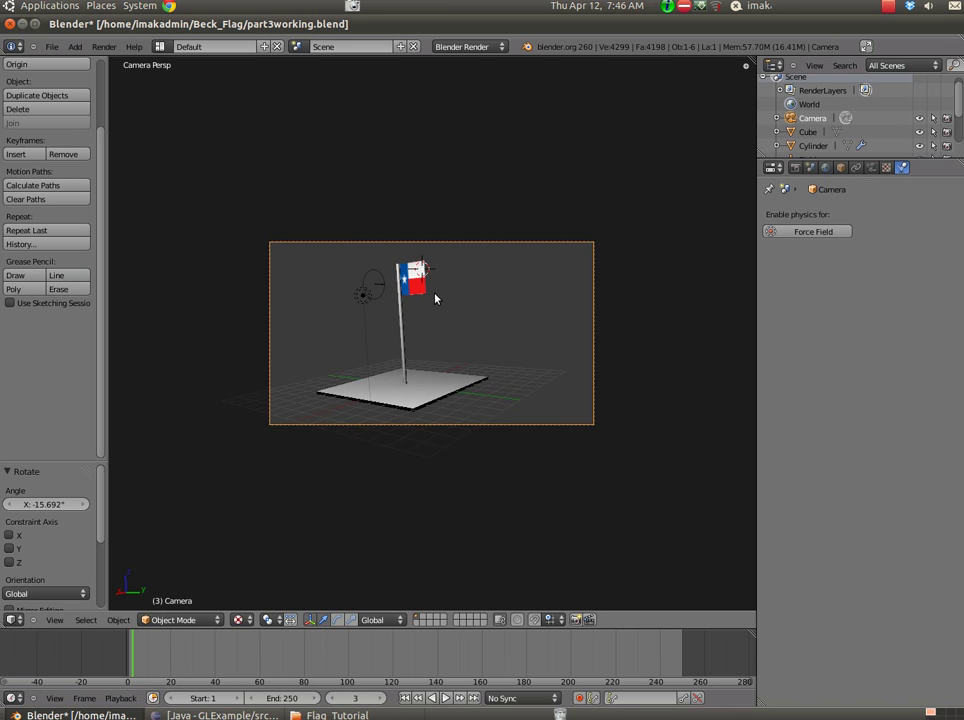
pyautogui.press('r')
pyautogui.press('r')
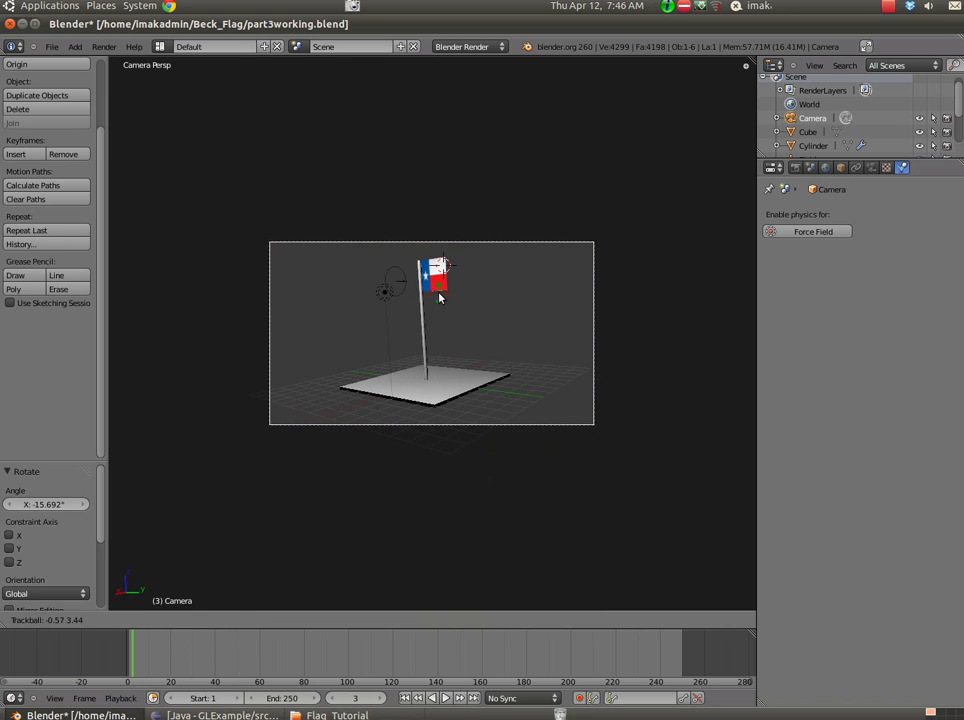
pyautogui.click(439, 298)
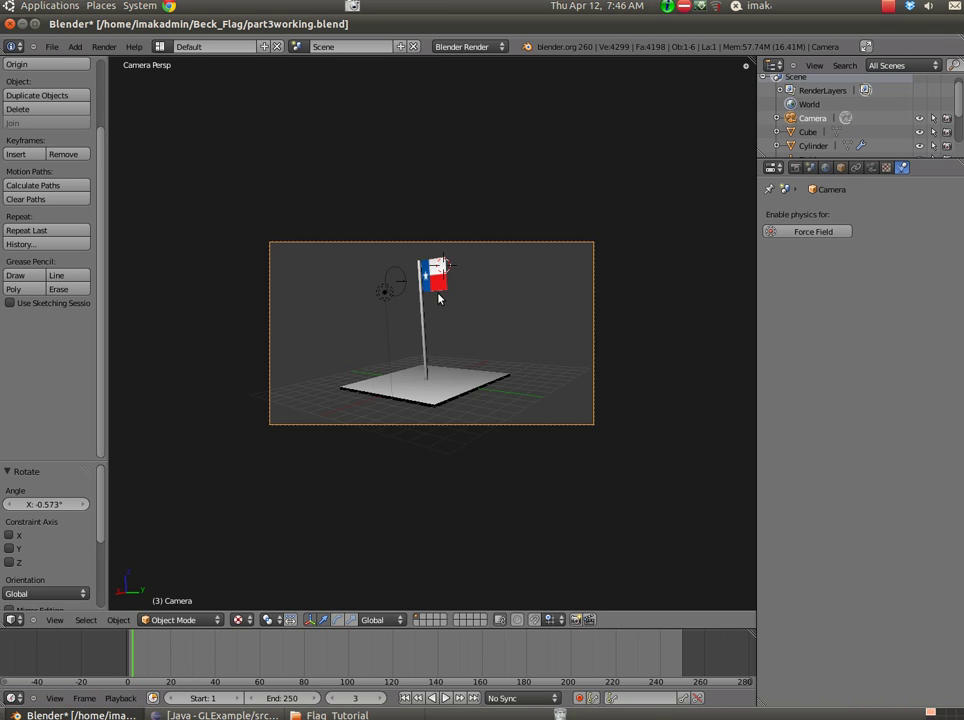
# Render an image of the current frame to check the flag's appearance, and close the render result.
pyautogui.click(97, 48)
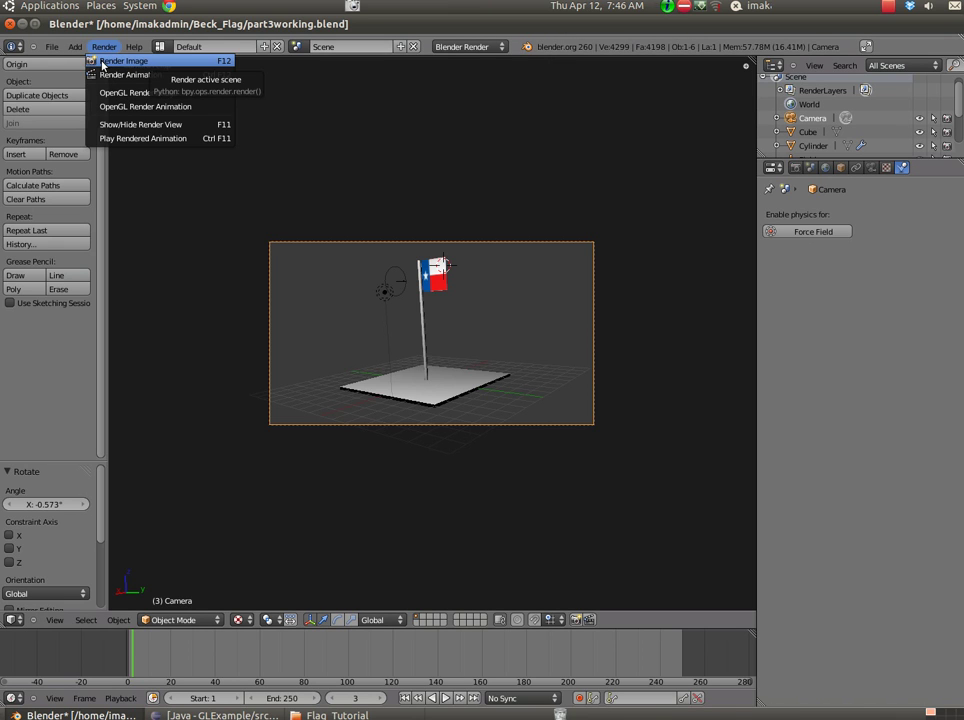
pyautogui.click(102, 62)
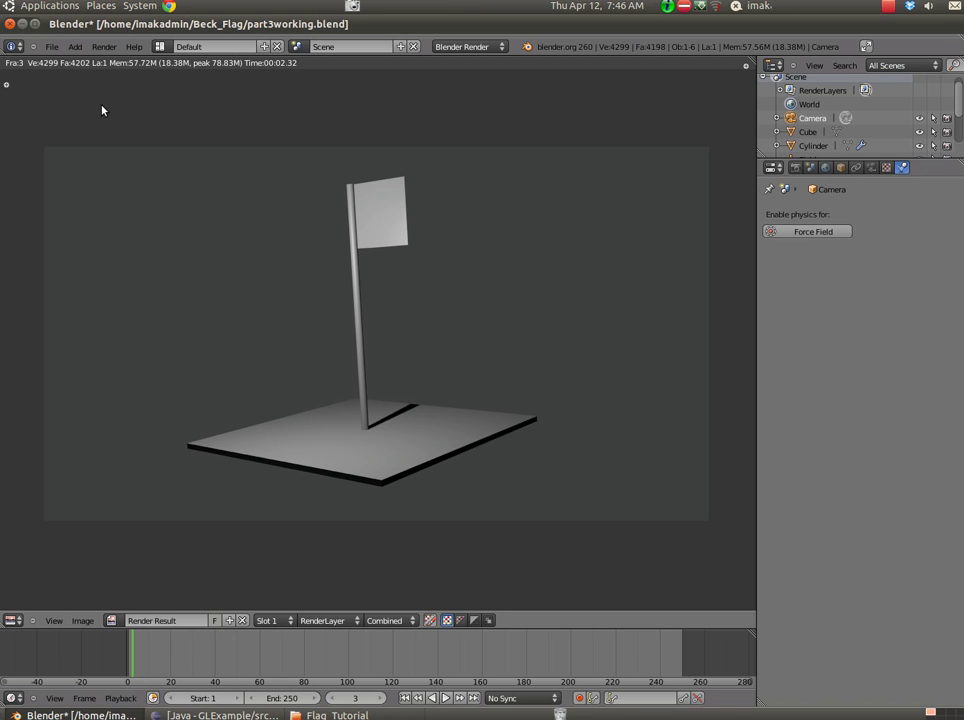
pyautogui.press('Escape')
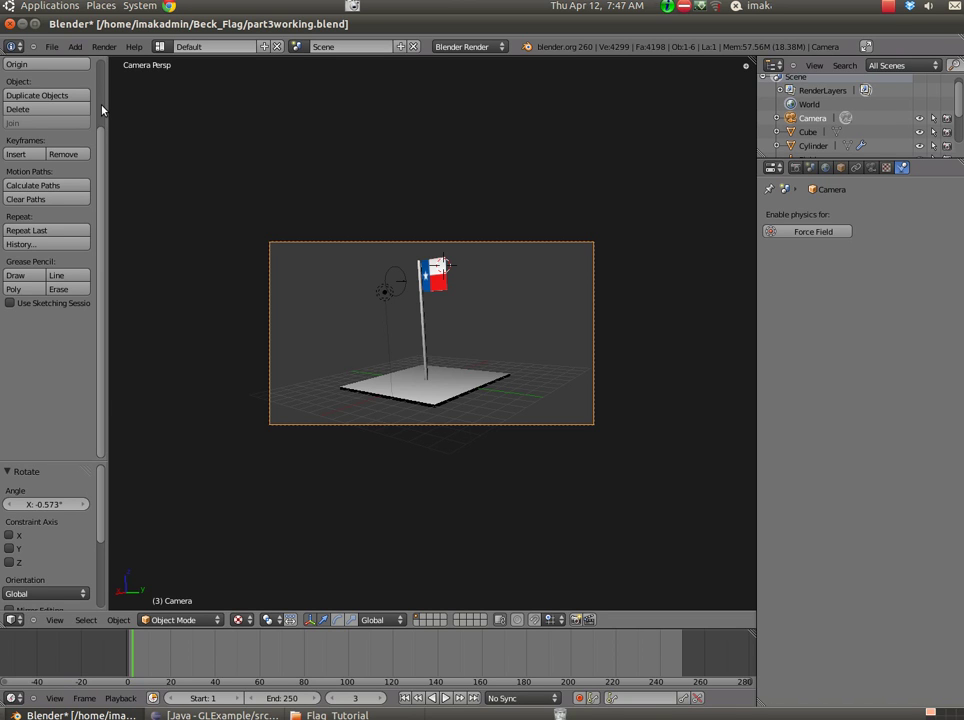
# Add a new material to the flag plane and assign it to all of its faces in Edit Mode.
pyautogui.rightClick(435, 276)
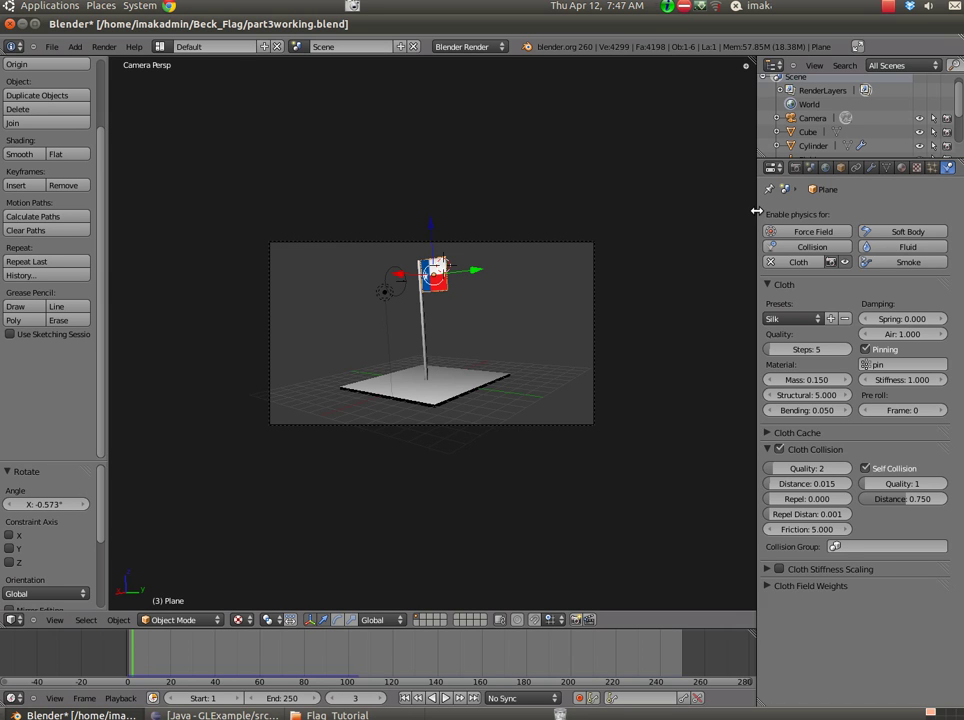
pyautogui.moveTo(759, 215)
pyautogui.mouseDown()
pyautogui.moveTo(777, 213)
pyautogui.moveTo(751, 213)
pyautogui.mouseUp()
pyautogui.click(897, 168)
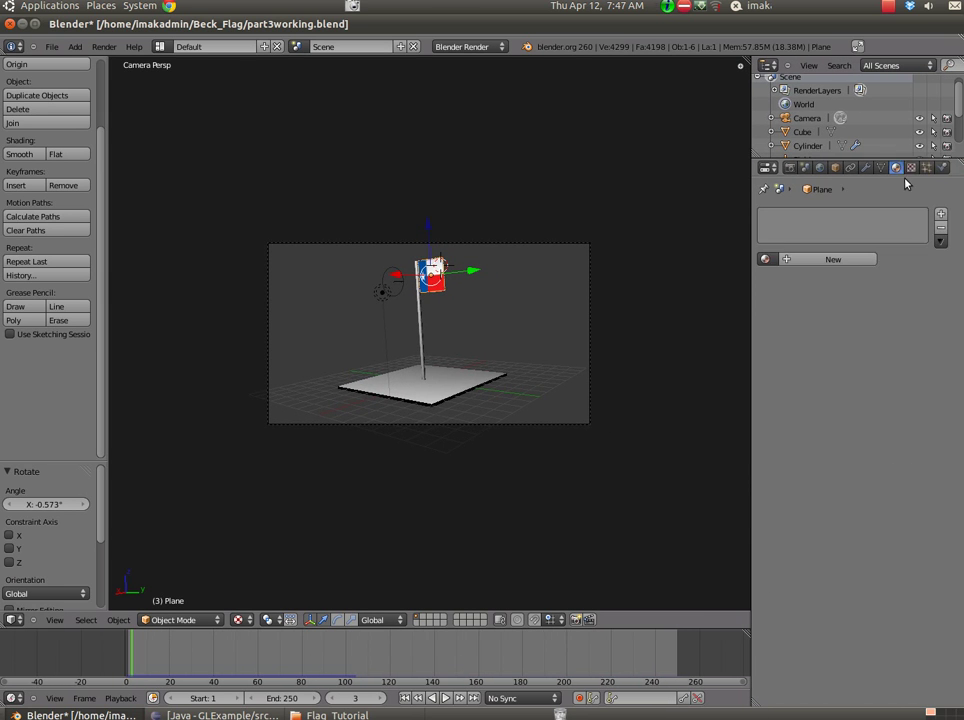
pyautogui.click(185, 620)
pyautogui.click(187, 591)
pyautogui.press('a')
pyautogui.press('a')
pyautogui.moveTo(651, 297); pyautogui.dragTo(506, 297, button='middle')
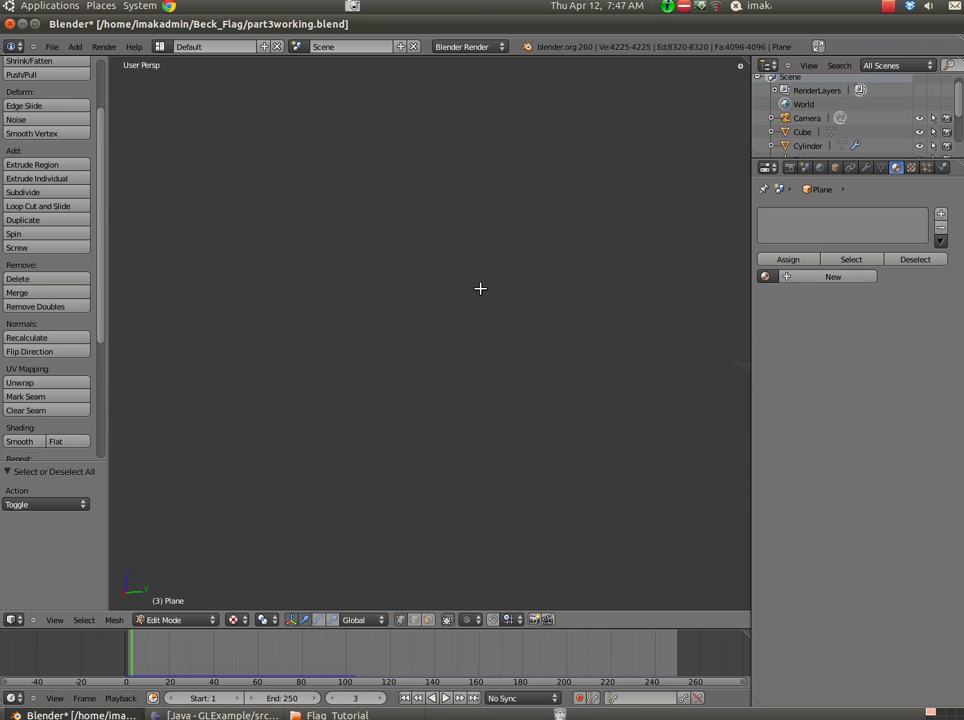
pyautogui.scroll(-6, 480, 288)
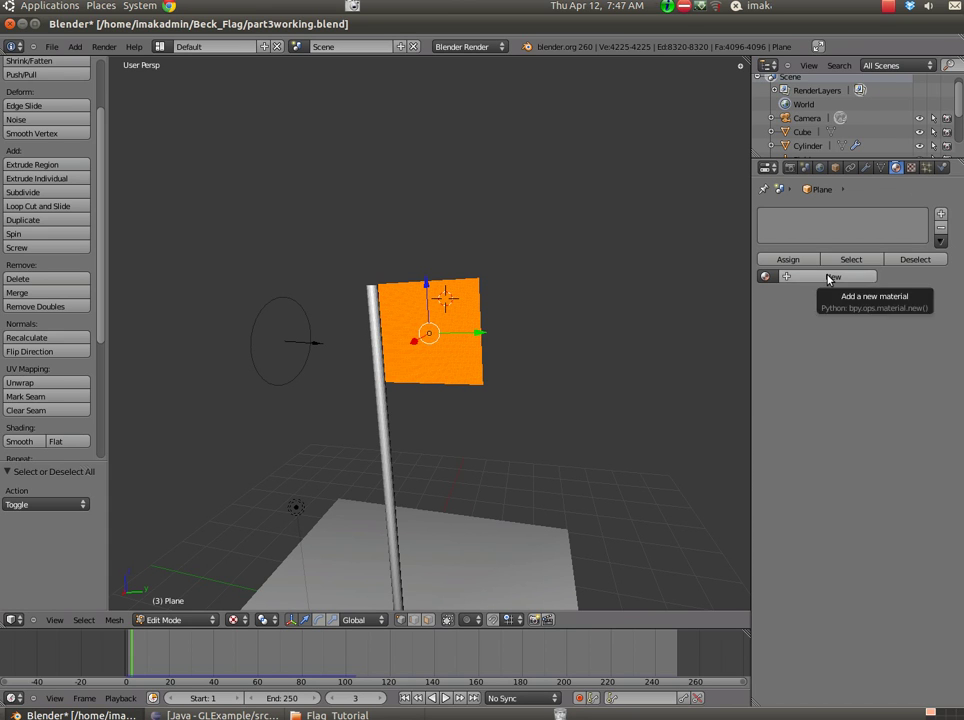
pyautogui.click(828, 277)
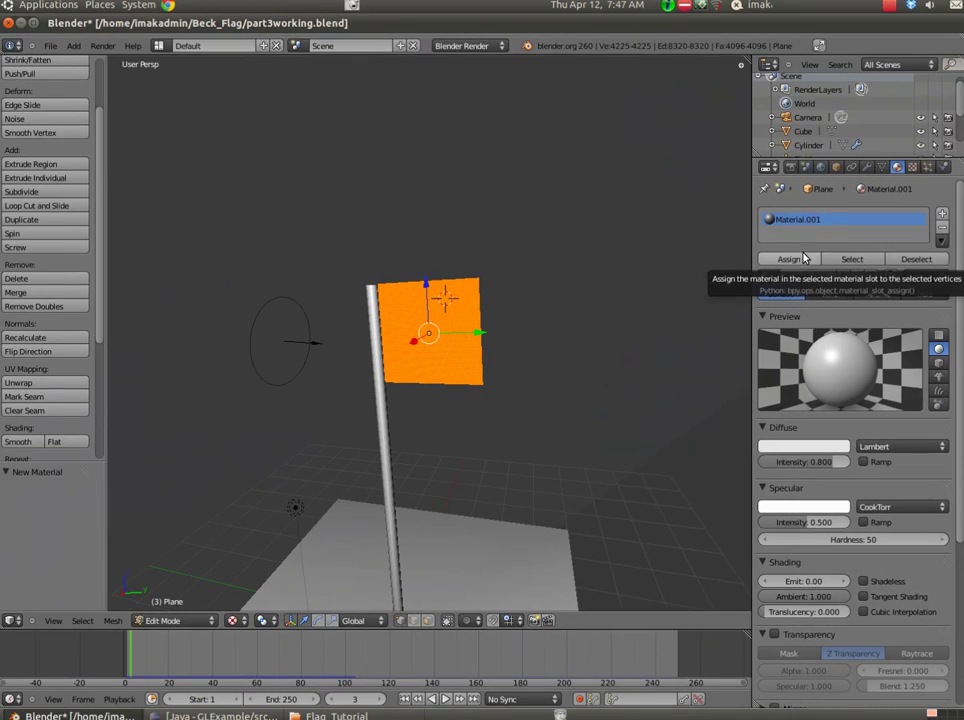
pyautogui.click(803, 259)
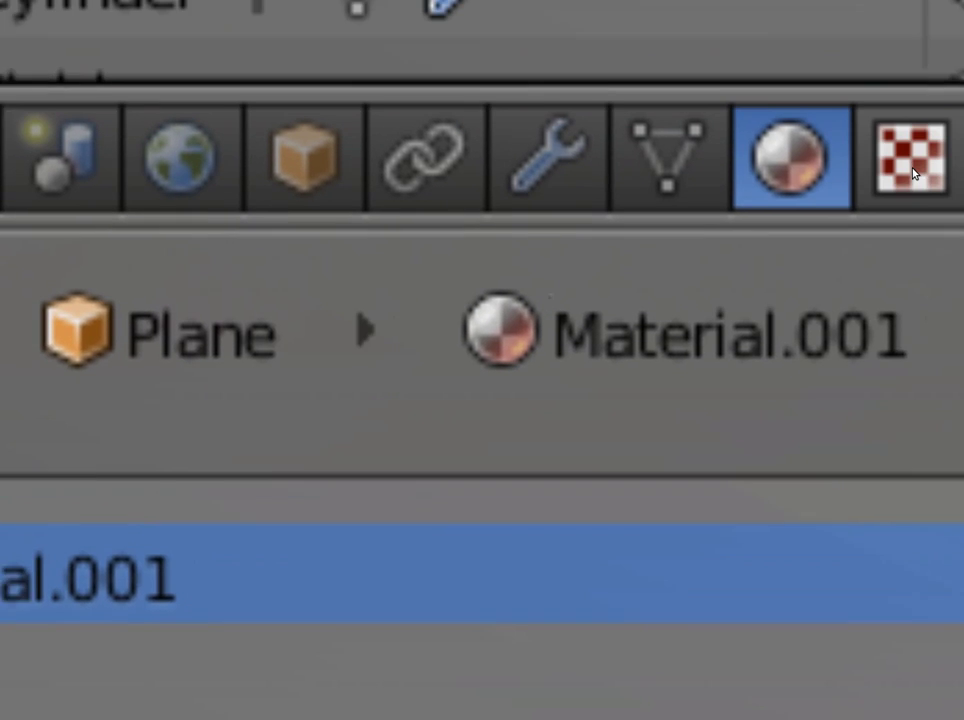
# Add a texture of type Image or Movie to the flag's material and load texasflag.png into it.
pyautogui.click(912, 174)
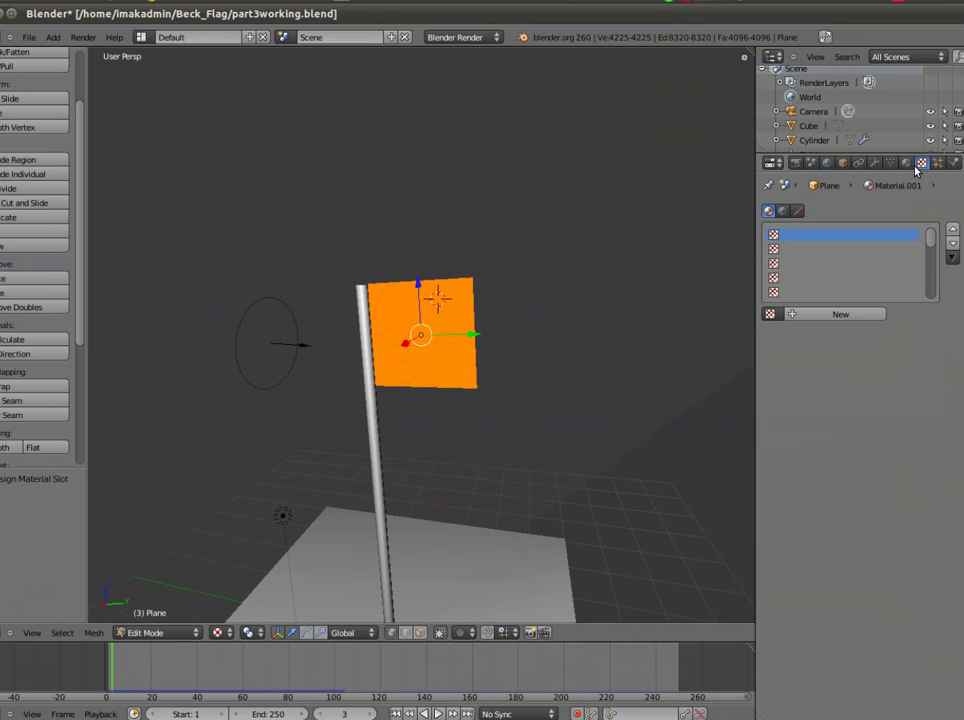
pyautogui.click(795, 315)
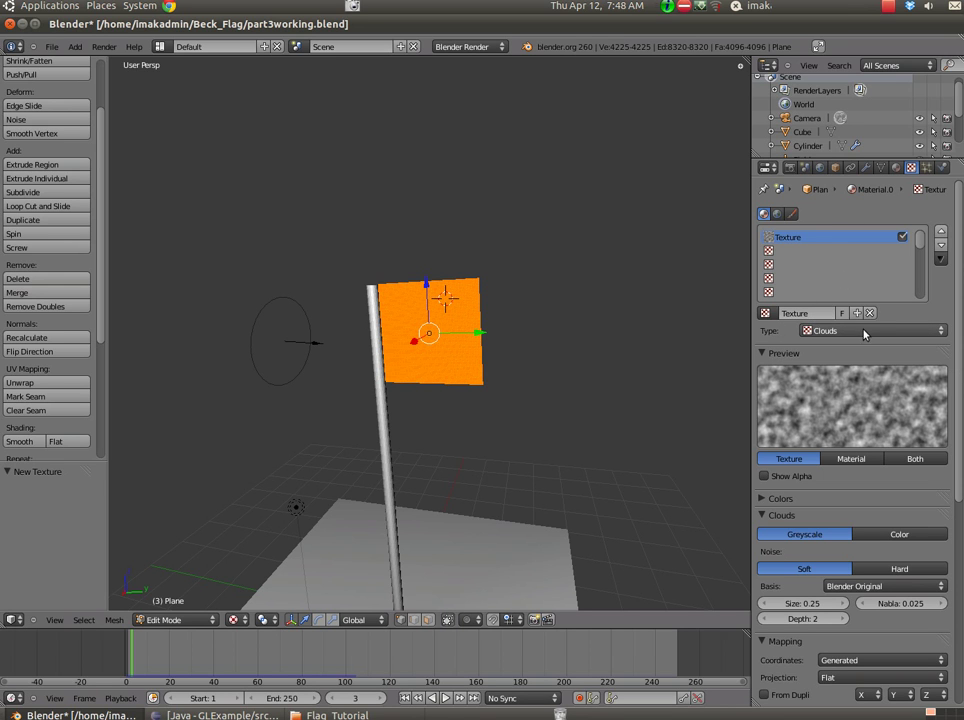
pyautogui.click(863, 334)
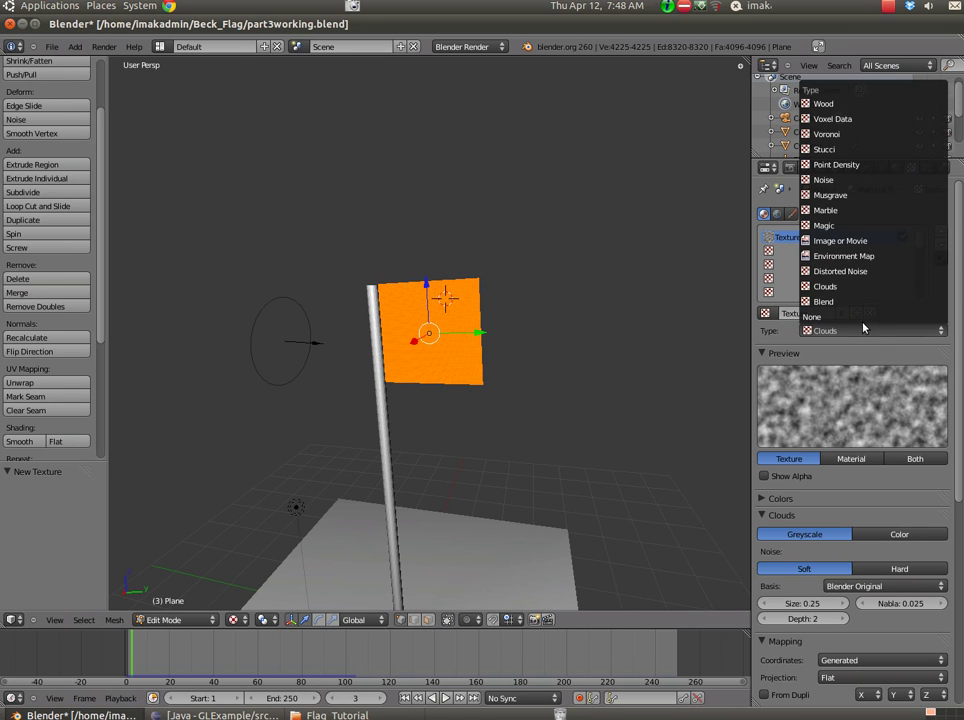
pyautogui.click(842, 243)
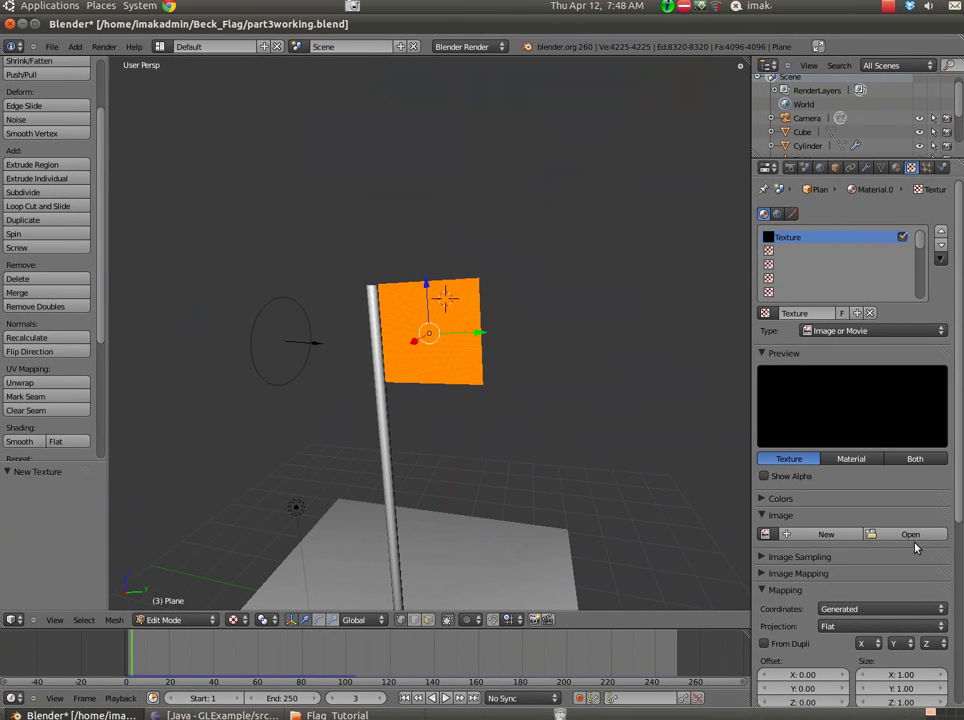
pyautogui.click(912, 537)
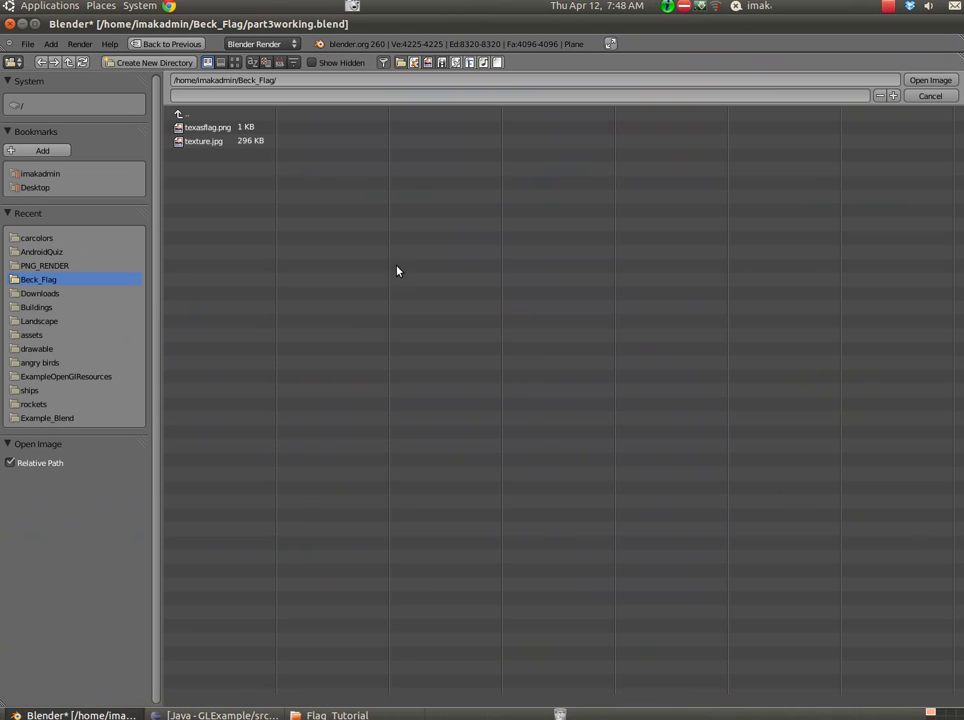
pyautogui.click(212, 128)
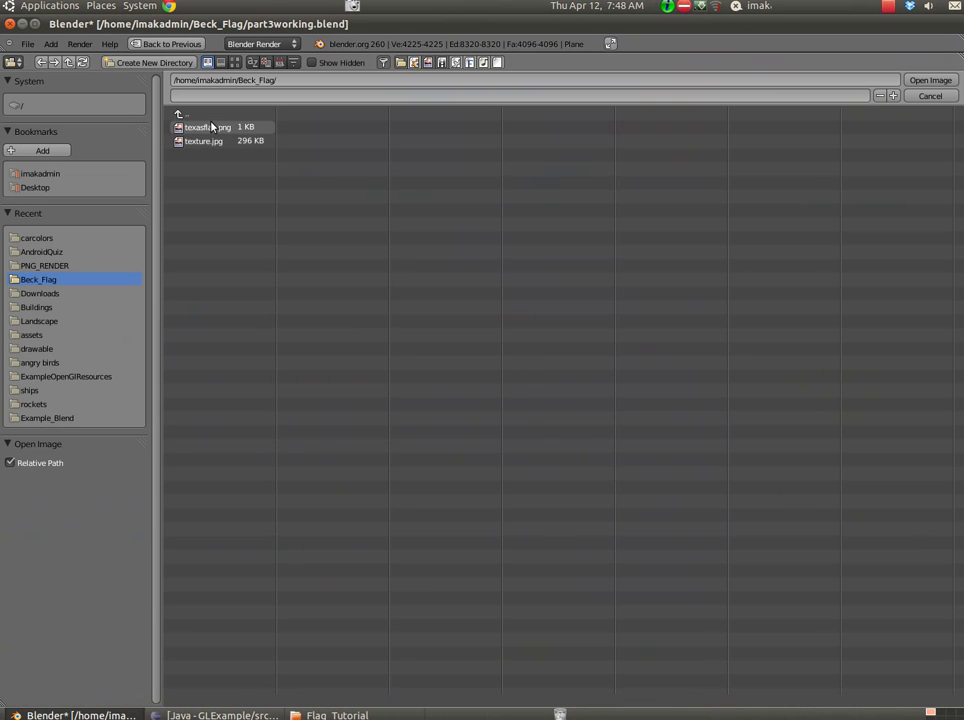
pyautogui.click(930, 80)
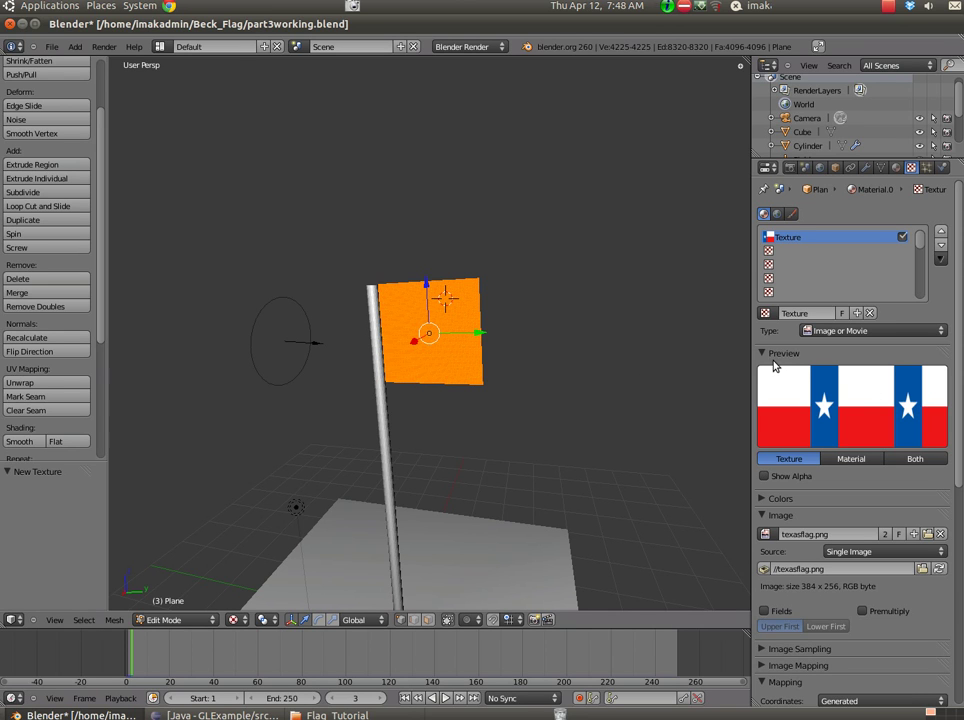
# Set the flag texture's mapping coordinates to UV and its layer to UVTex.
pyautogui.scroll(-2, 886, 597)
pyautogui.scroll(-1, 886, 597)
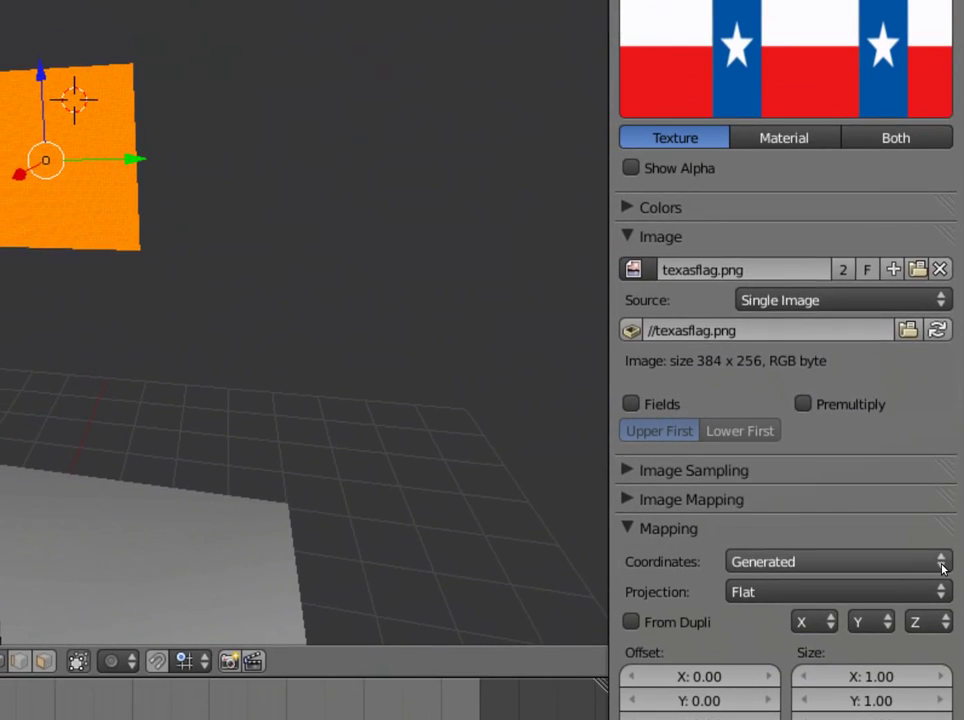
pyautogui.click(942, 563)
pyautogui.click(903, 457)
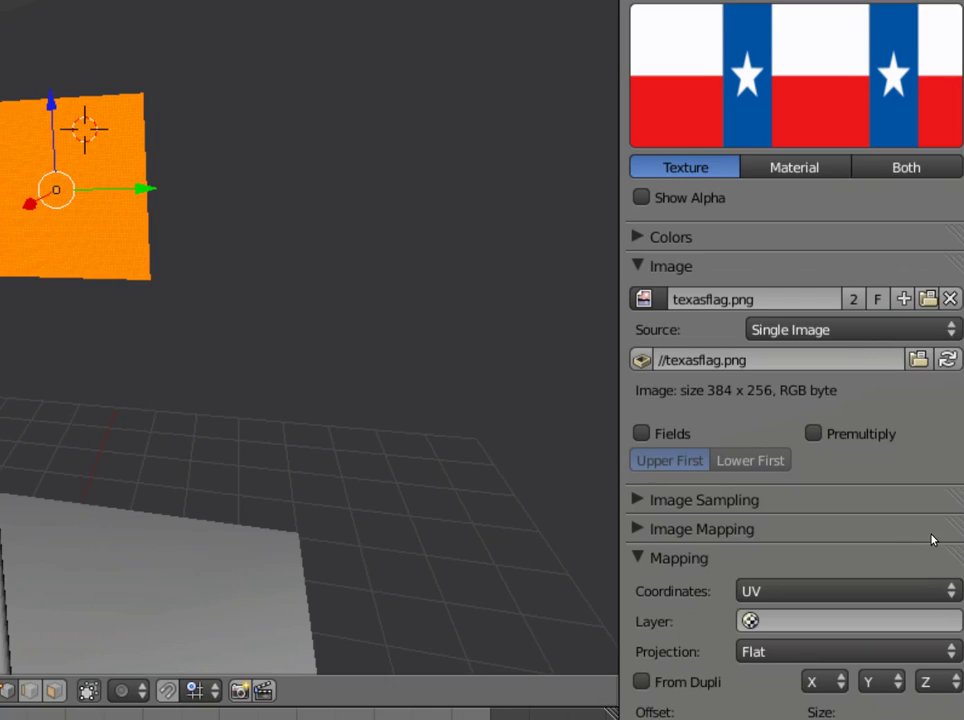
pyautogui.click(760, 621)
pyautogui.click(828, 332)
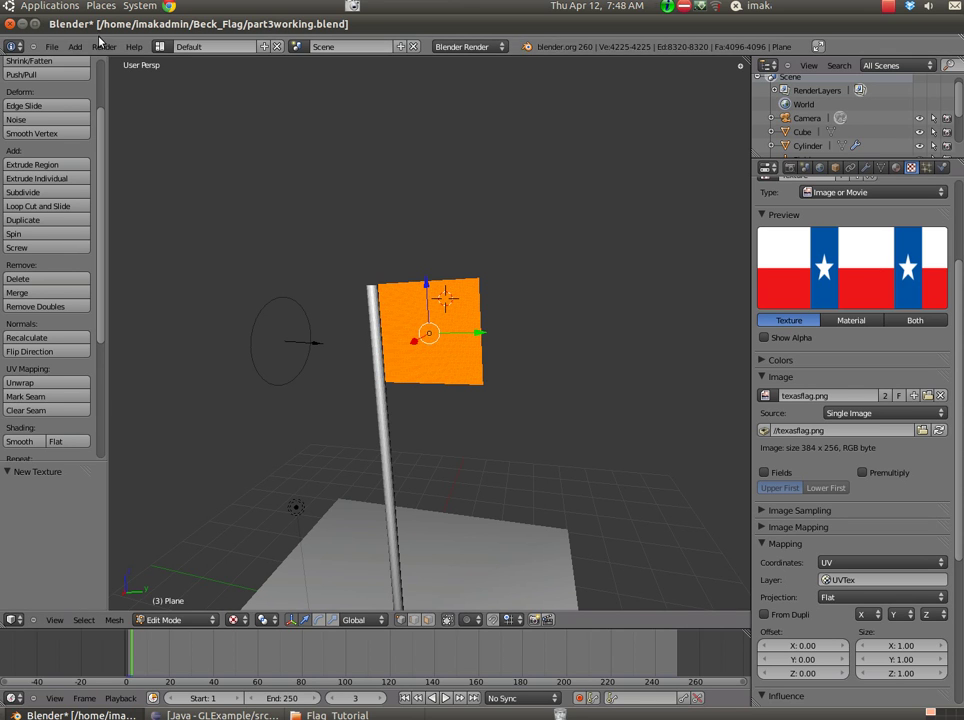
# Return to Object Mode and render the image to check the textured flag, closing the render result.
pyautogui.click(170, 619)
pyautogui.click(168, 607)
pyautogui.click(106, 46)
pyautogui.click(115, 60)
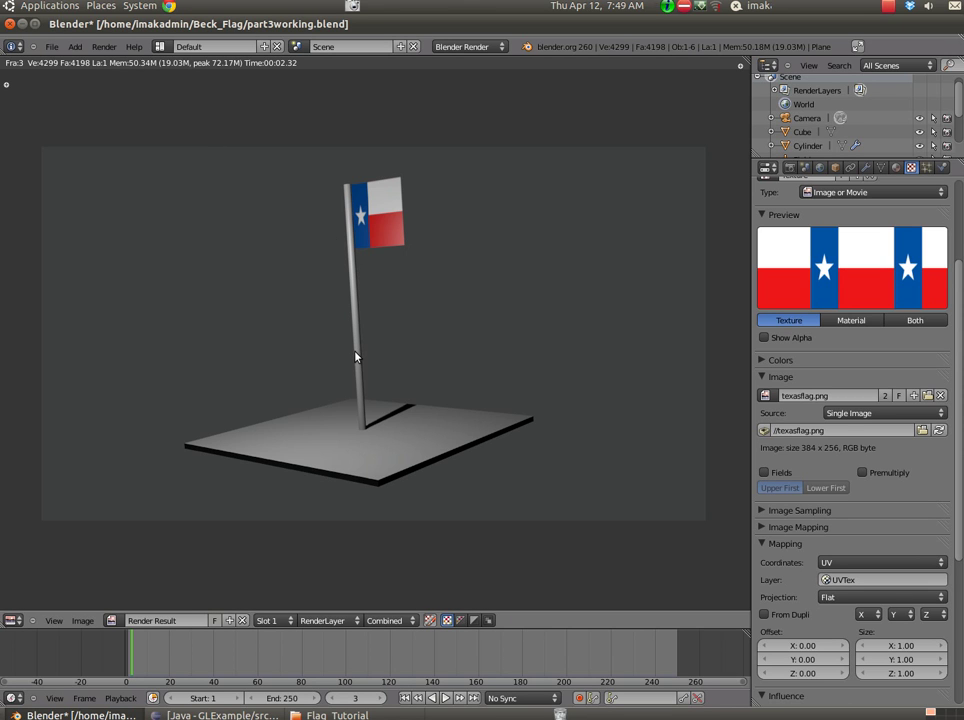
pyautogui.press('Escape')
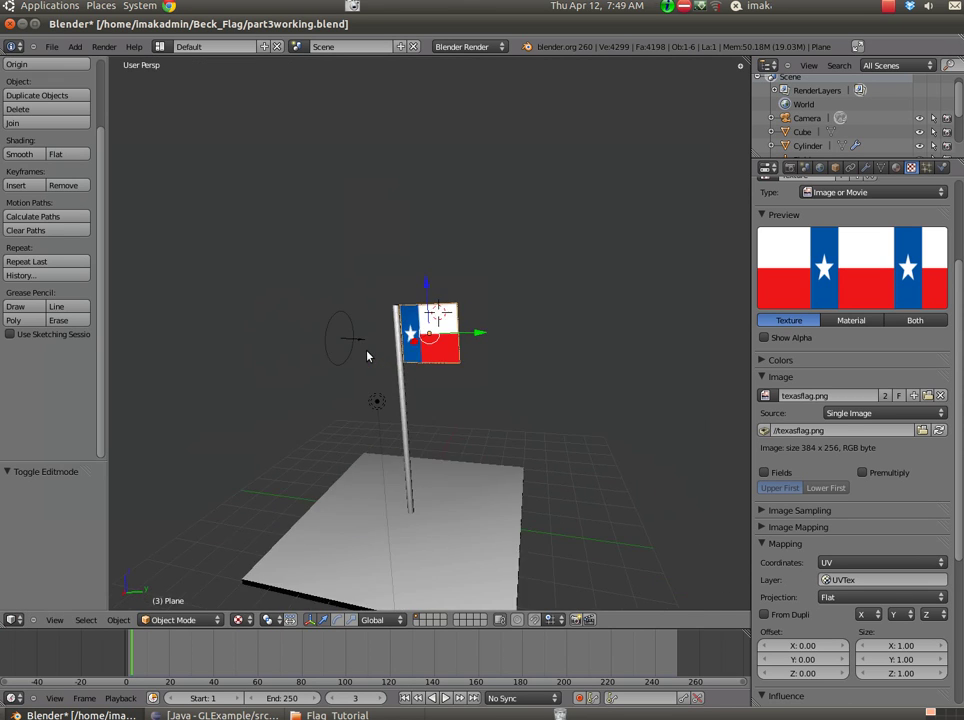
# Subdivide the whole mesh of the flat base under the flagpole four times in Edit Mode.
pyautogui.press('KP_0')
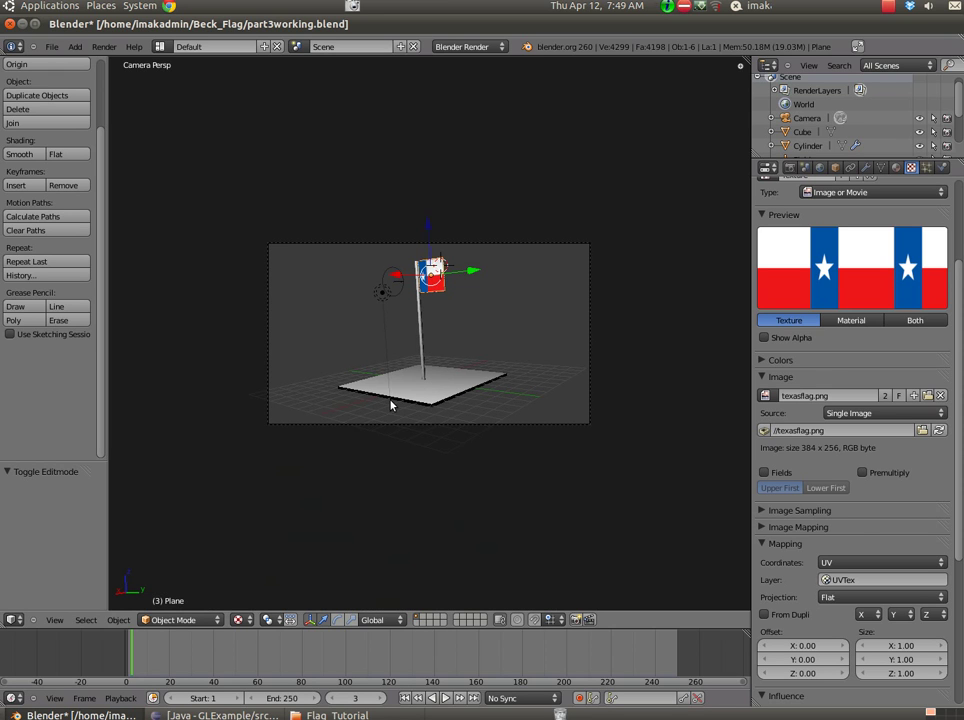
pyautogui.rightClick(420, 398)
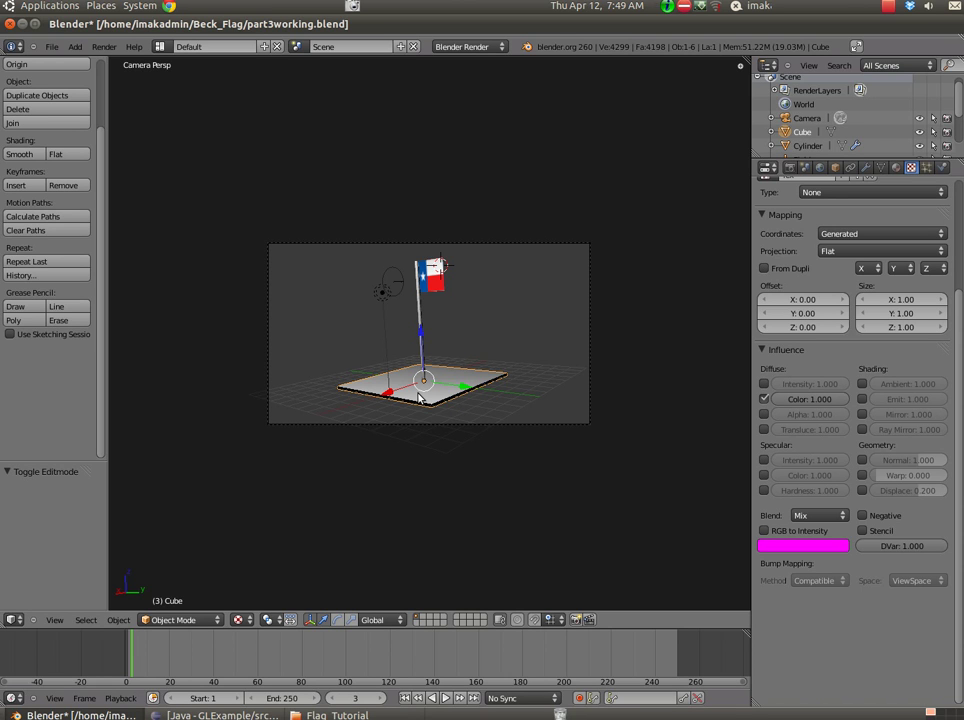
pyautogui.click(163, 620)
pyautogui.click(163, 591)
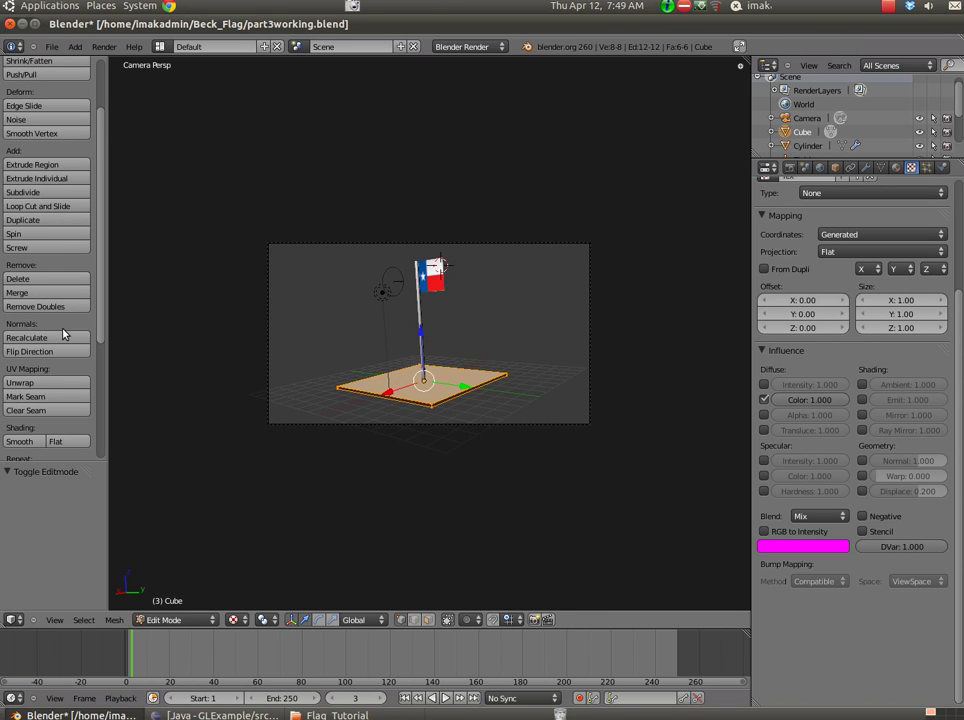
pyautogui.click(38, 193)
pyautogui.click(38, 195)
pyautogui.click(38, 195)
pyautogui.click(38, 195)
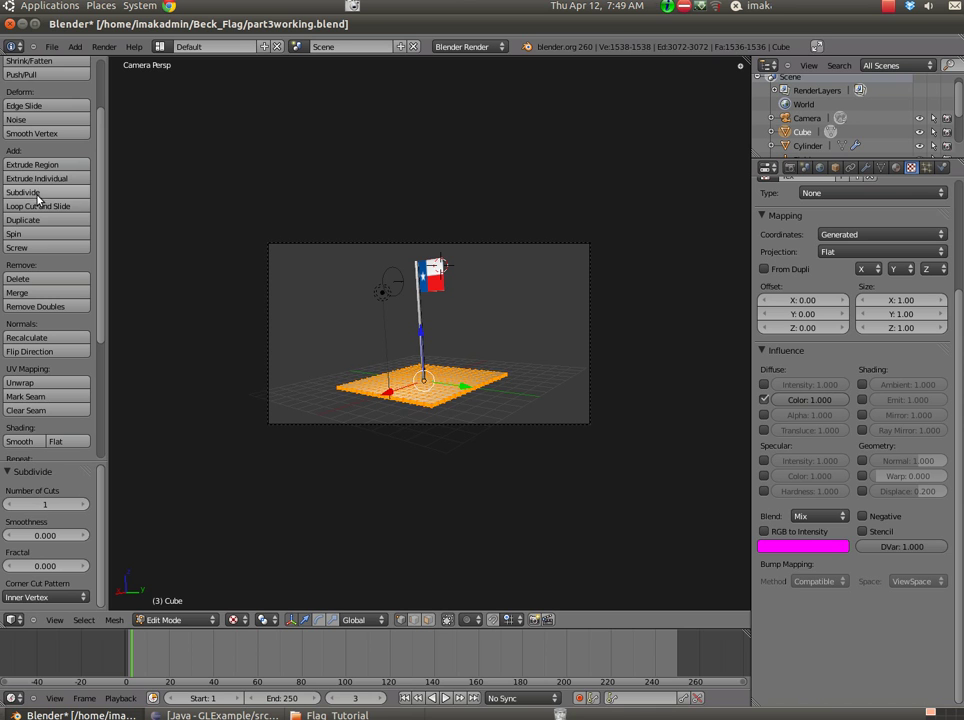
# Change the properties editor area to the UV/Image Editor for the subdivided base.
pyautogui.middleClick(401, 417)
pyautogui.scroll(5, 401, 417)
pyautogui.moveTo(377, 383); pyautogui.dragTo(381, 452, button='middle')
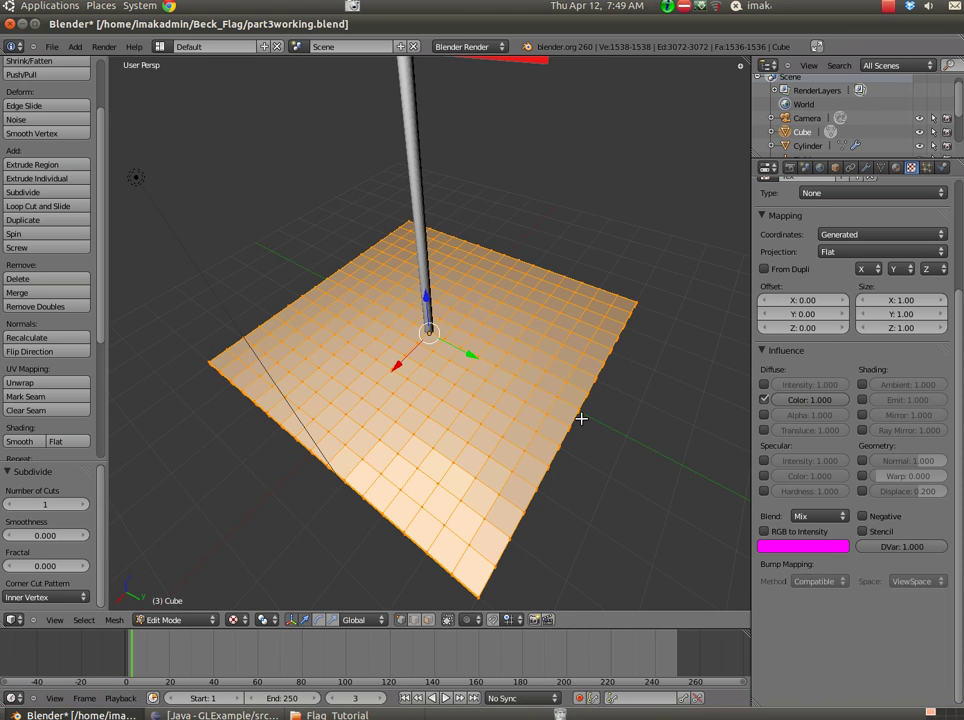
pyautogui.scroll(-3, 466, 427)
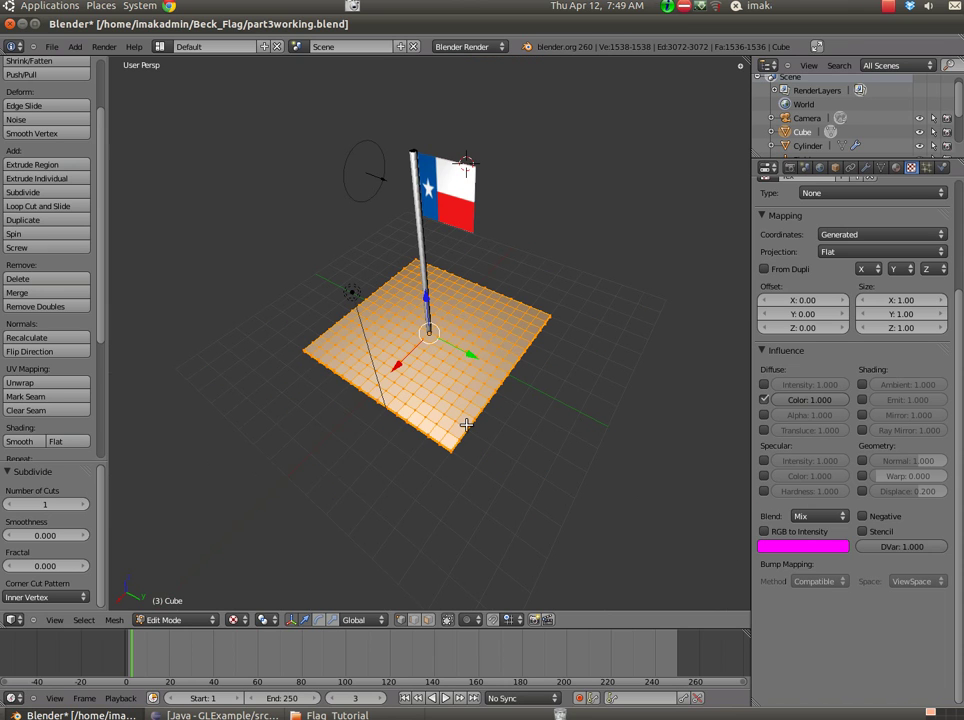
pyautogui.click(770, 168)
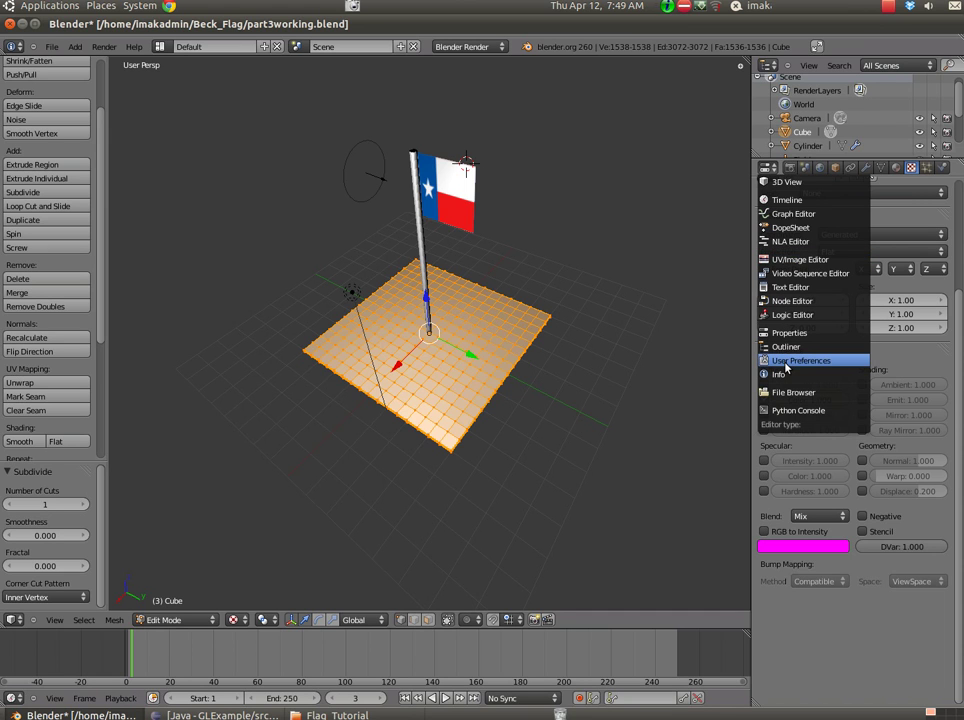
pyautogui.click(795, 259)
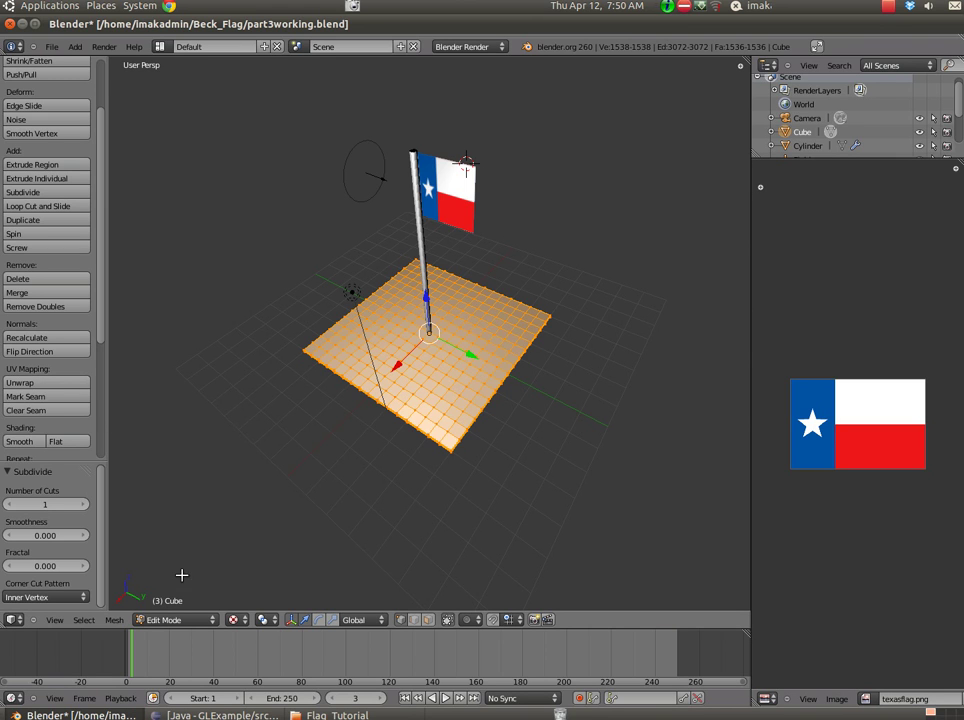
# Unwrap the whole subdivided mesh of the base for UV mapping.
pyautogui.click(22, 383)
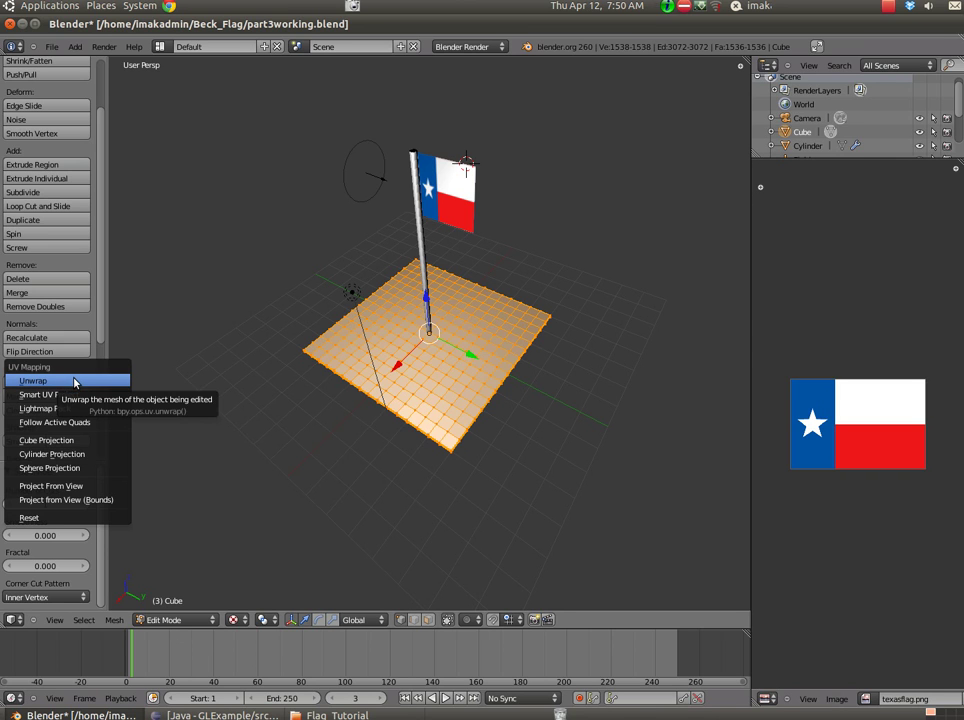
pyautogui.click(74, 382)
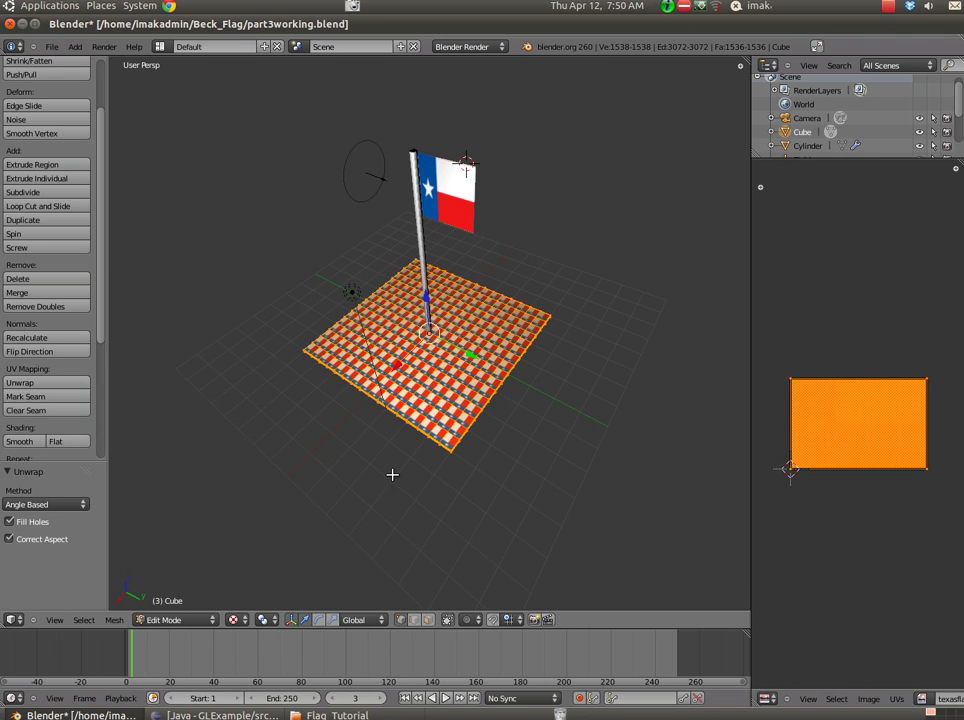
pyautogui.scroll(4, 397, 448)
pyautogui.scroll(1, 397, 448)
pyautogui.scroll(-5, 404, 312)
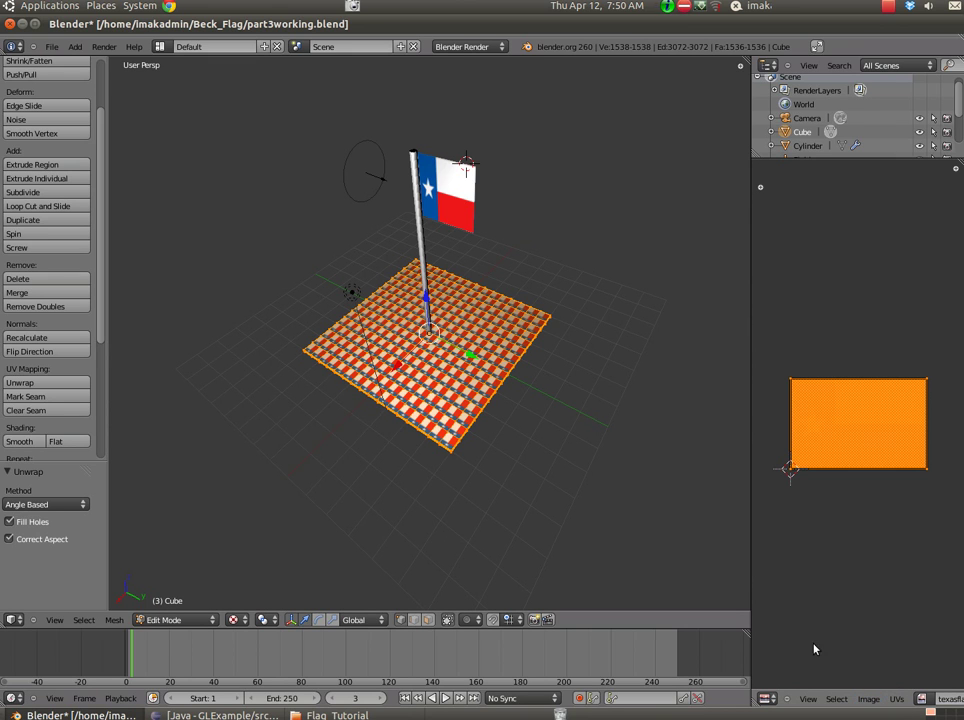
# Open texture.jpg from the Beck_Flag folder as the image for the base's UV layout.
pyautogui.click(866, 698)
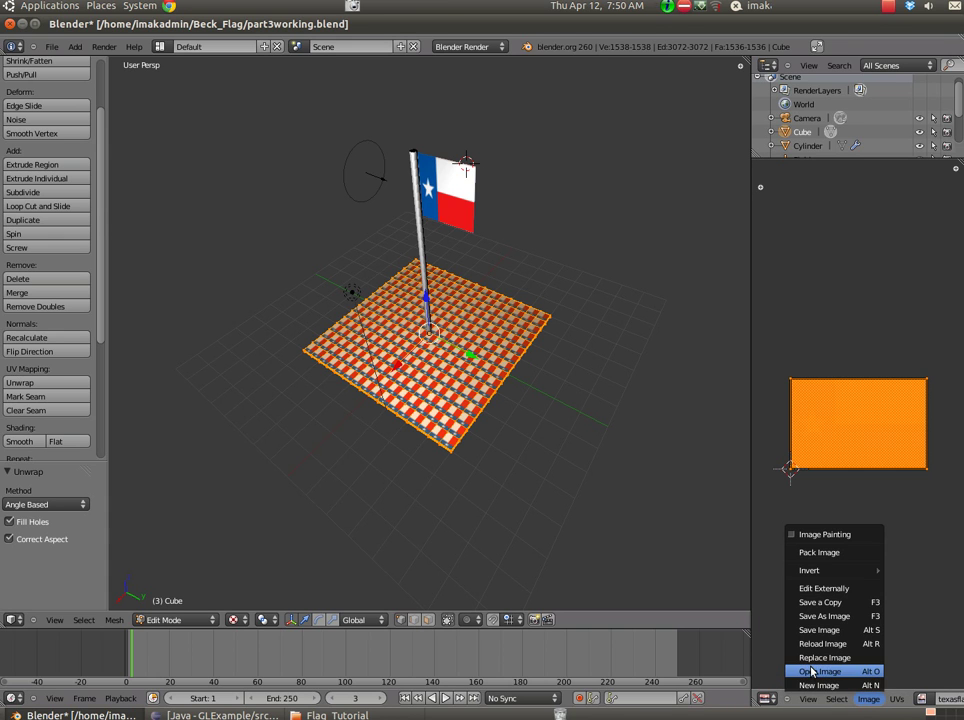
pyautogui.click(818, 671)
pyautogui.click(213, 141)
pyautogui.click(929, 80)
# Return to Object Mode and examine the textured base from a lower angle.
pyautogui.click(165, 620)
pyautogui.click(160, 606)
pyautogui.moveTo(318, 427); pyautogui.dragTo(470, 360, button='middle')
pyautogui.scroll(5, 471, 450)
pyautogui.scroll(-5, 471, 450)
pyautogui.moveTo(470, 450); pyautogui.dragTo(467, 435, button='middle')
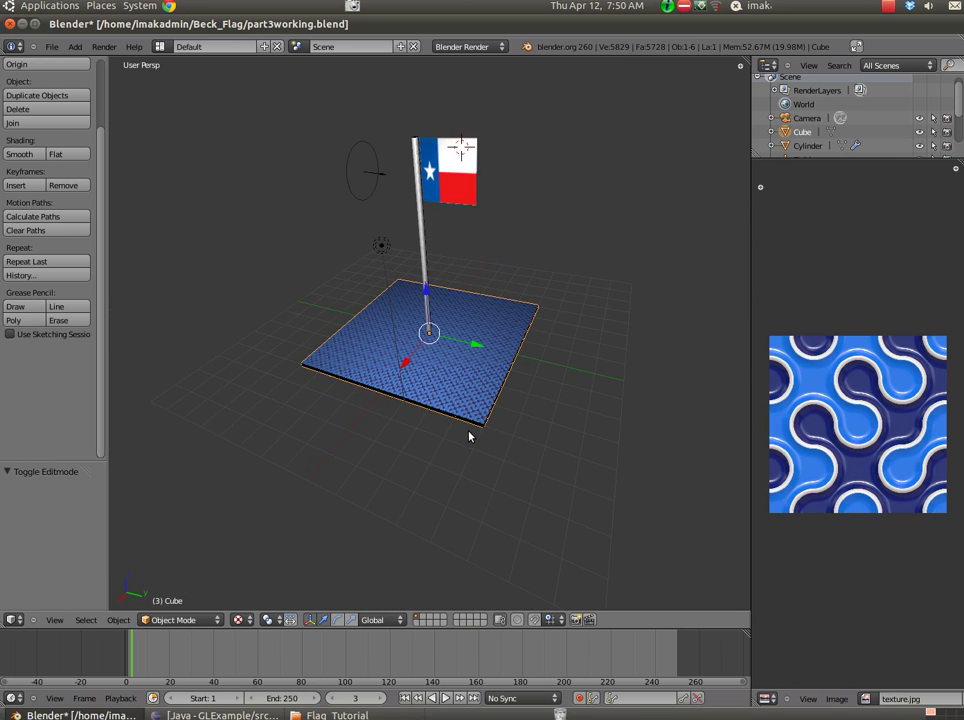
# Switch to the camera view and render the image to check the base, closing the render result.
pyautogui.press('KP_0')
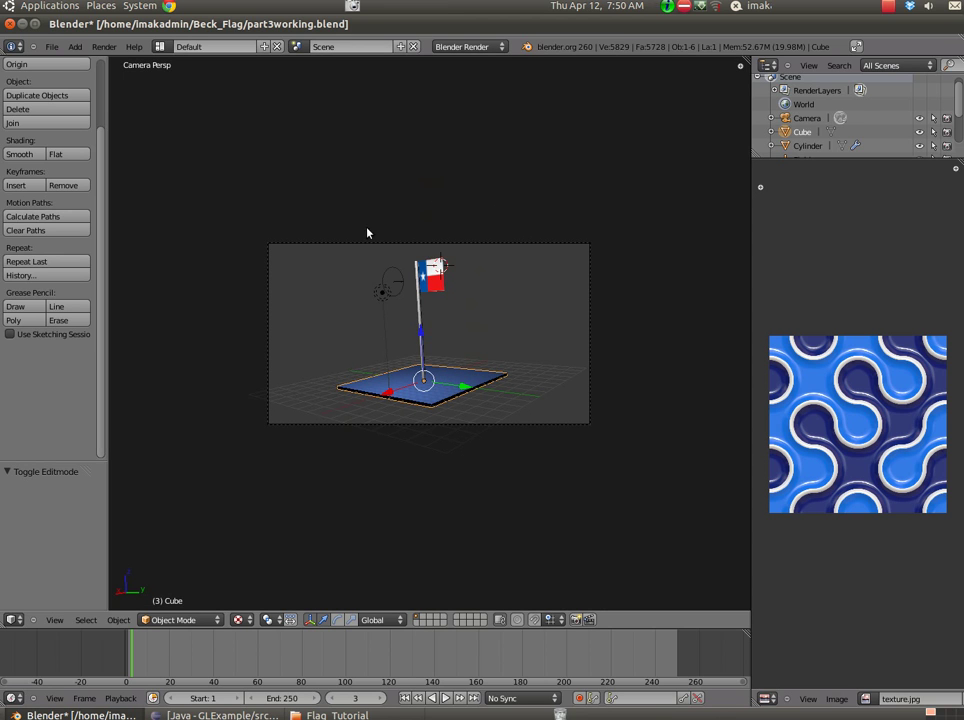
pyautogui.click(104, 46)
pyautogui.click(120, 61)
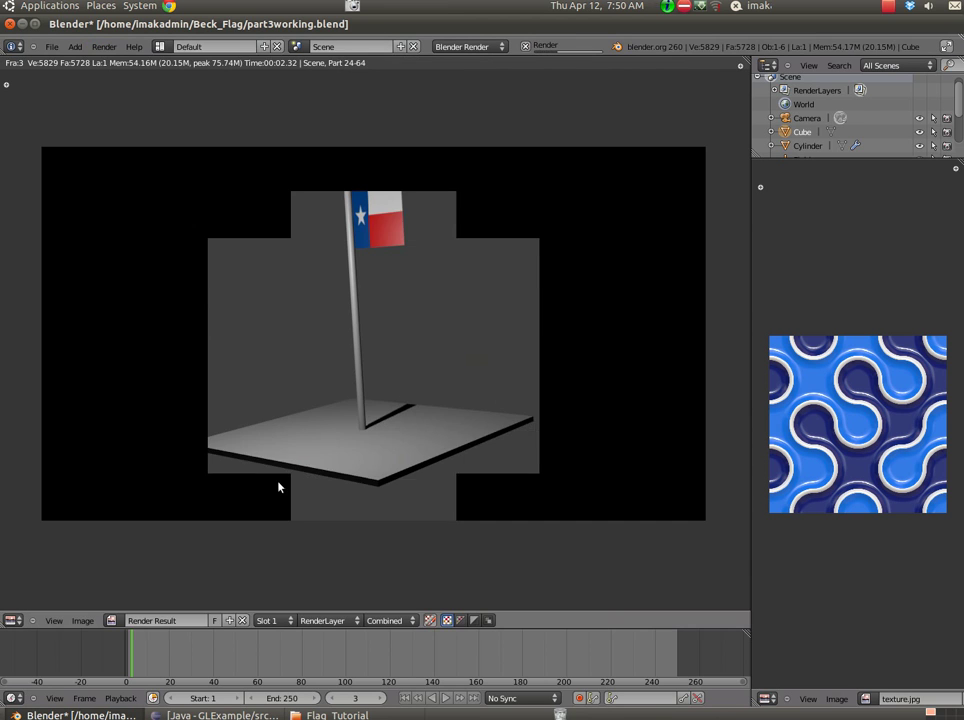
pyautogui.press('Escape')
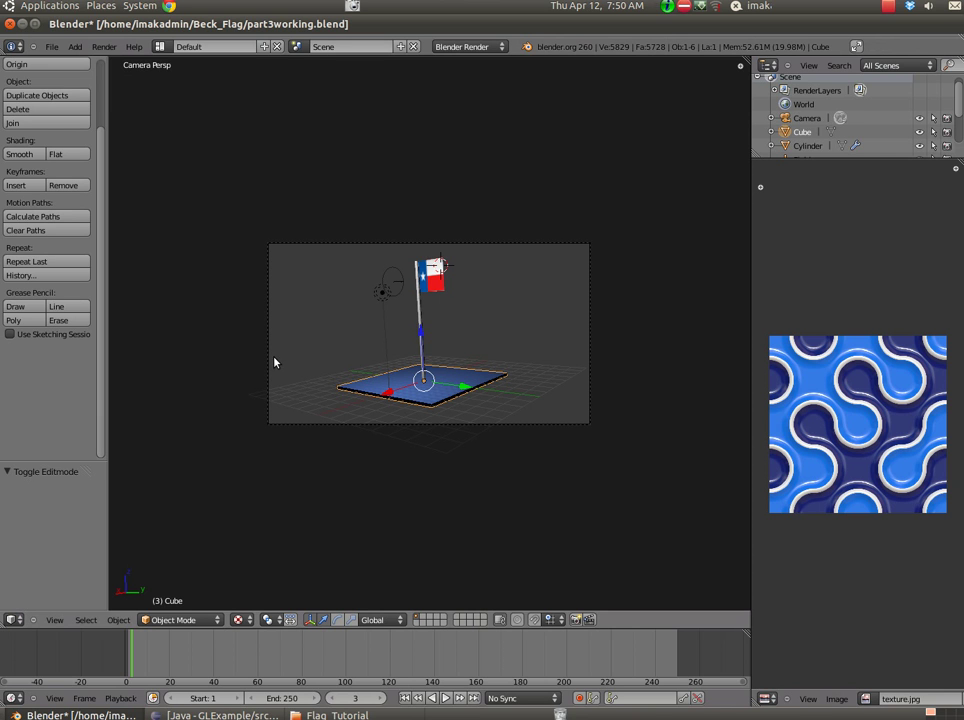
# Put the base back in Edit Mode, bring back the Properties editor and assign the existing material to the selected mesh.
pyautogui.click(182, 619)
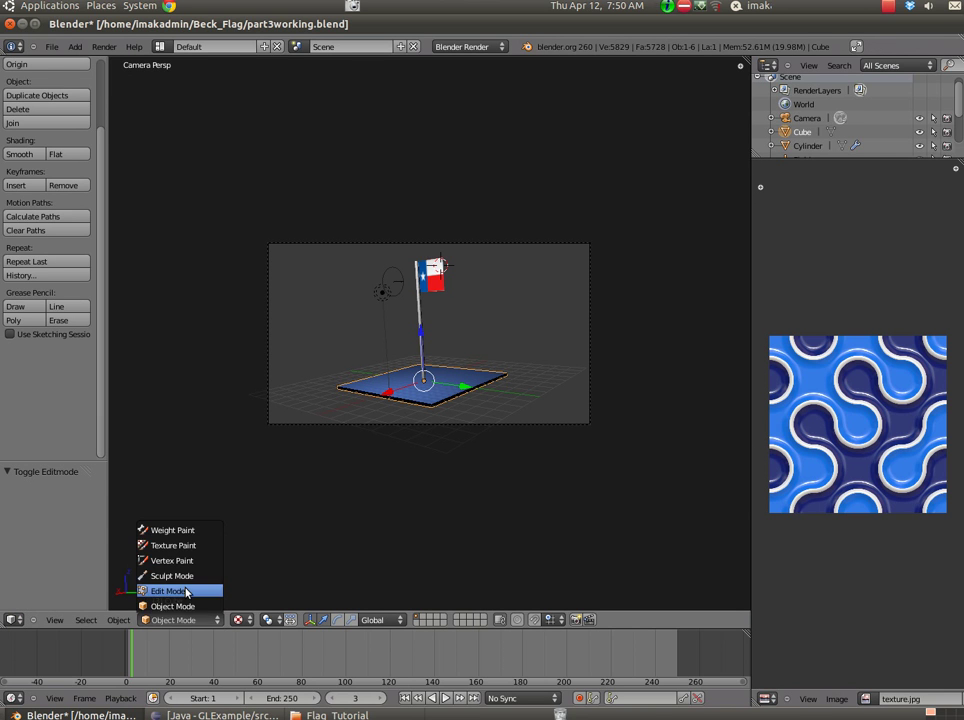
pyautogui.click(180, 587)
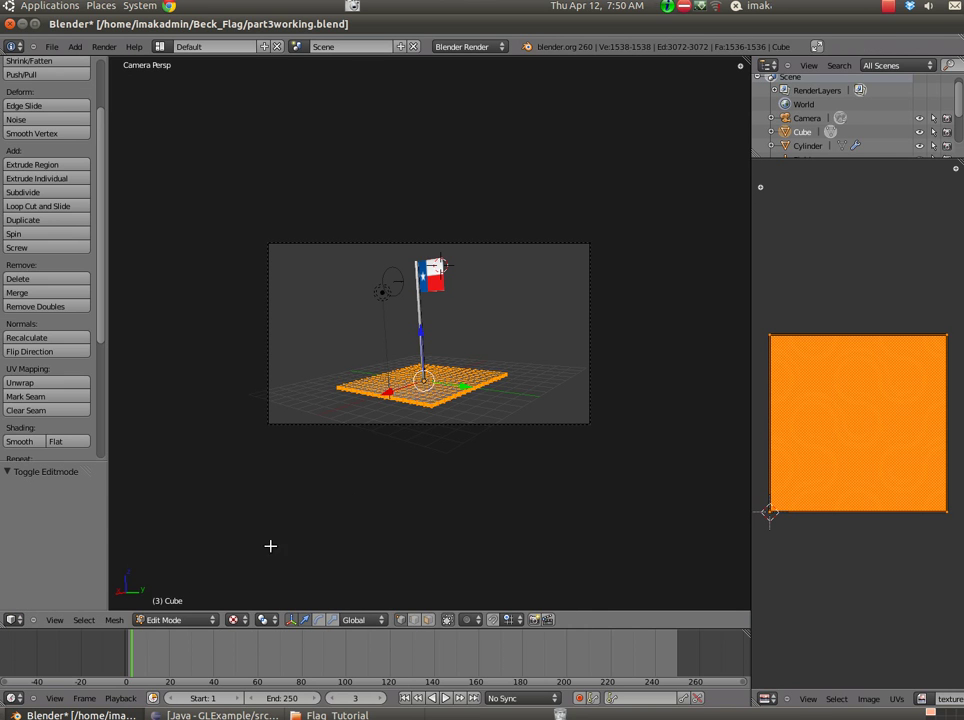
pyautogui.click(767, 698)
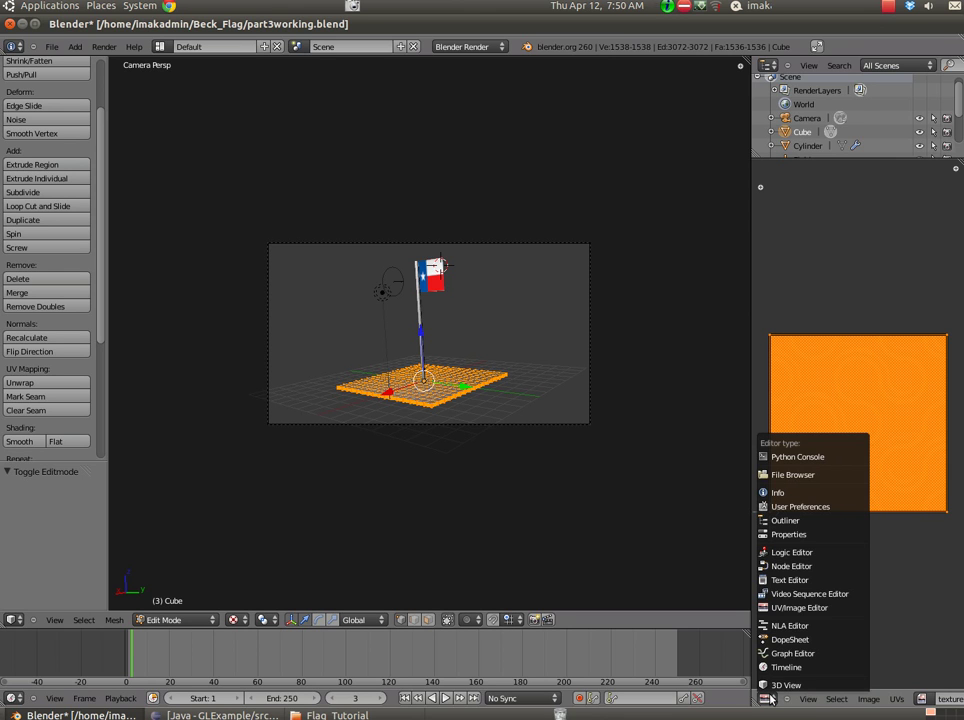
pyautogui.click(787, 535)
pyautogui.scroll(4, 845, 362)
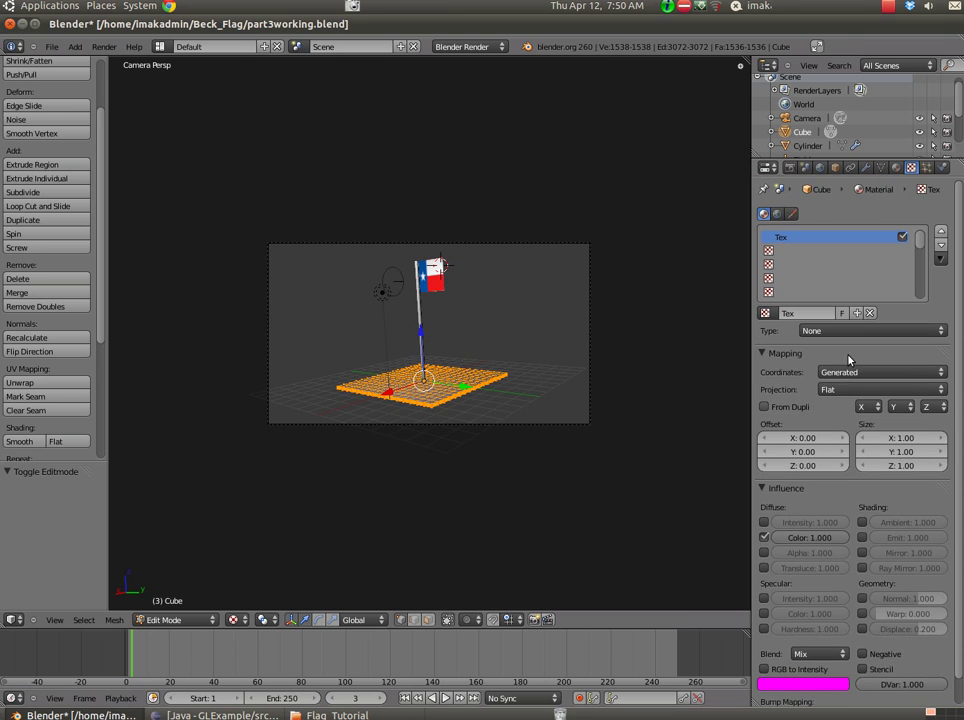
pyautogui.click(895, 168)
pyautogui.click(786, 259)
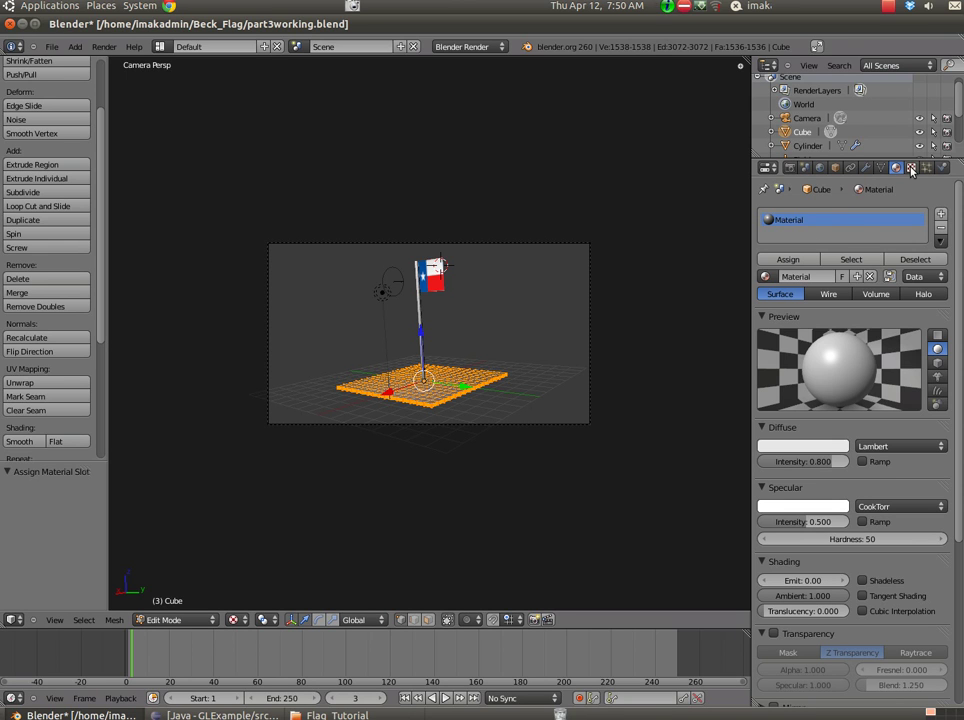
# Set the base material's Tex texture to type Image or Movie and load texture.jpg into it.
pyautogui.click(911, 169)
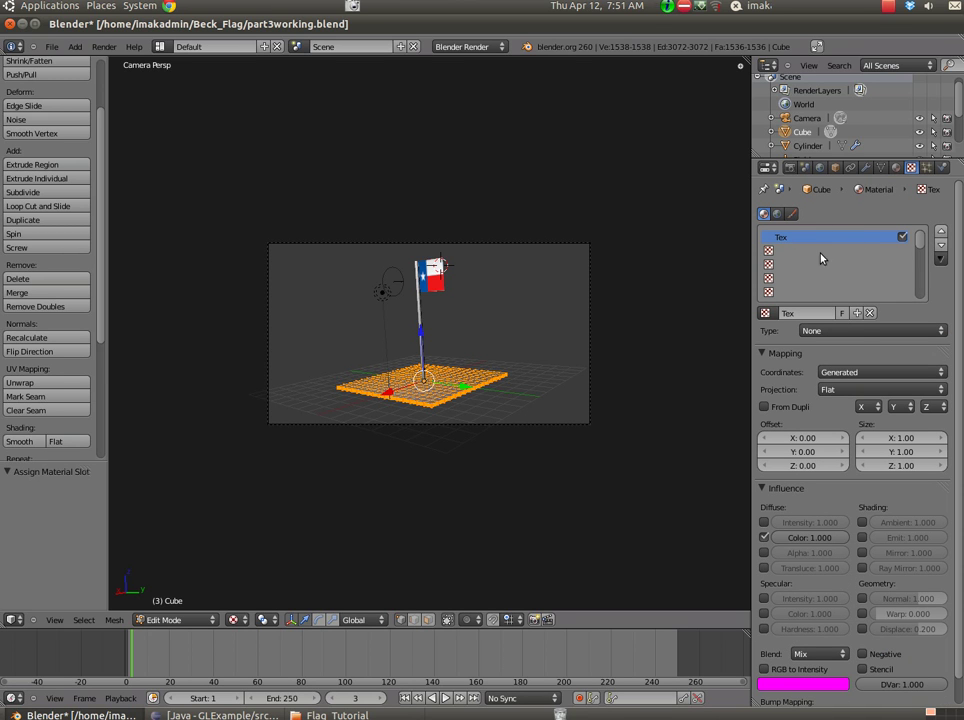
pyautogui.click(850, 331)
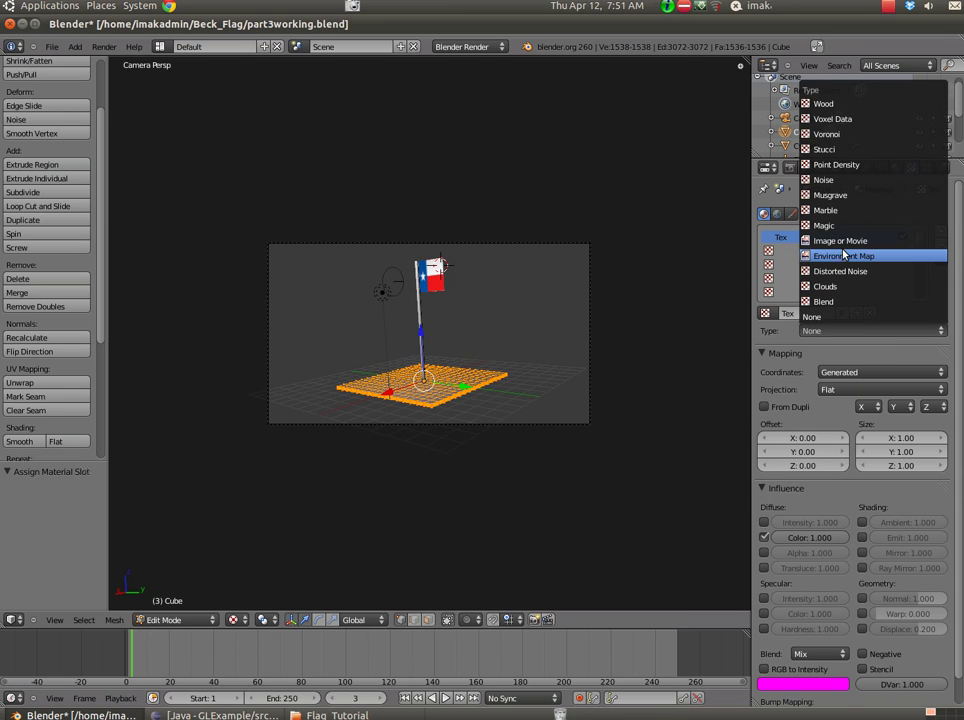
pyautogui.click(840, 241)
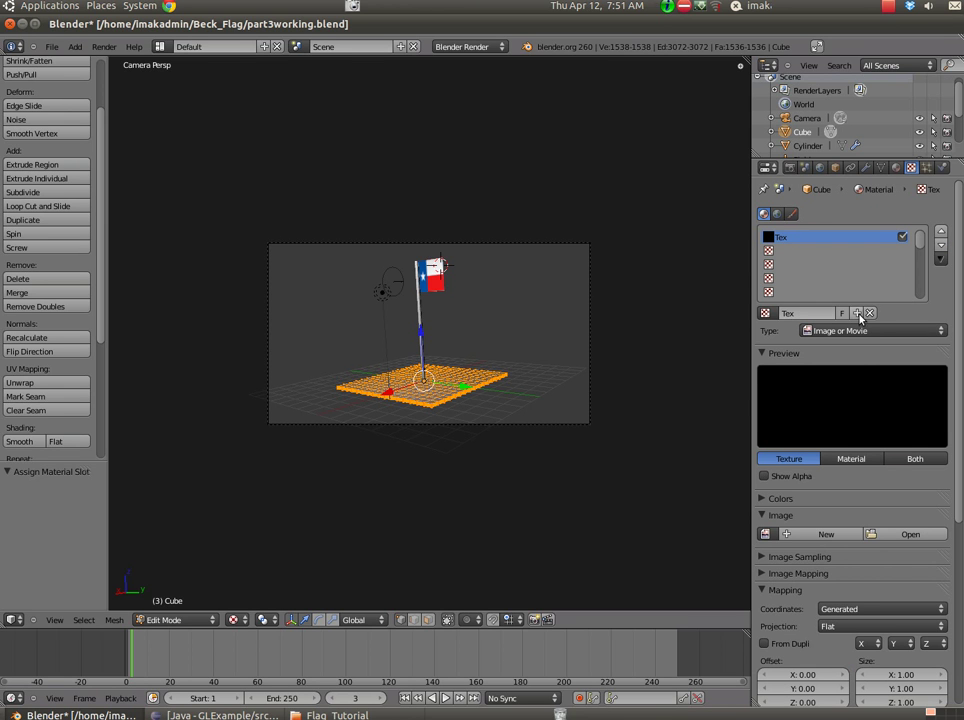
pyautogui.click(913, 535)
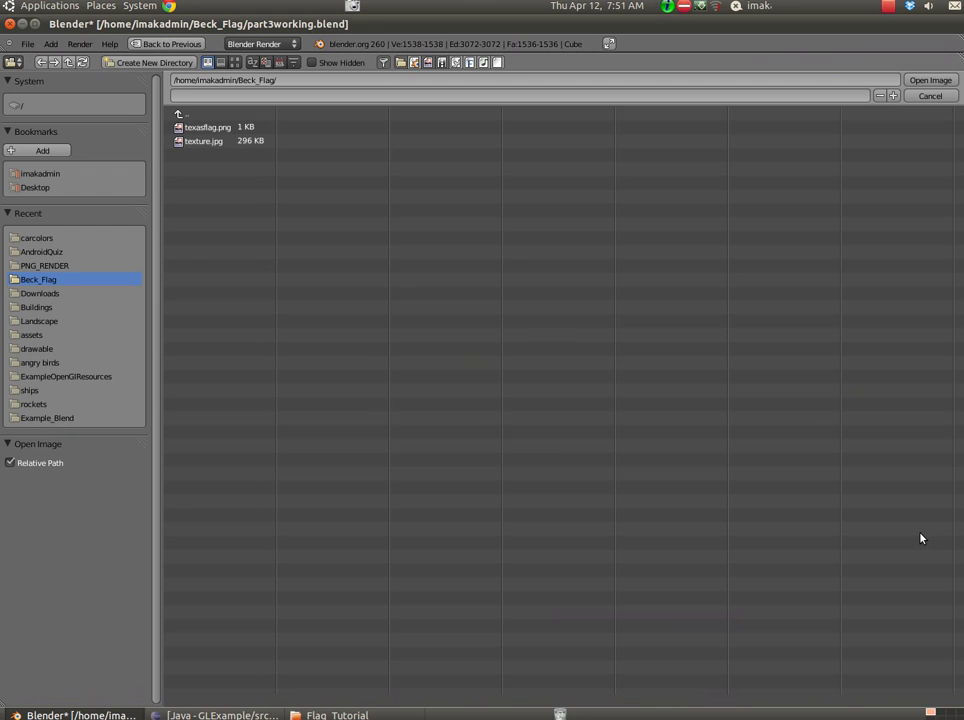
pyautogui.click(207, 144)
pyautogui.click(930, 80)
# Set the base texture's mapping coordinates to UV and its layer to UVTex.
pyautogui.scroll(-5, 838, 509)
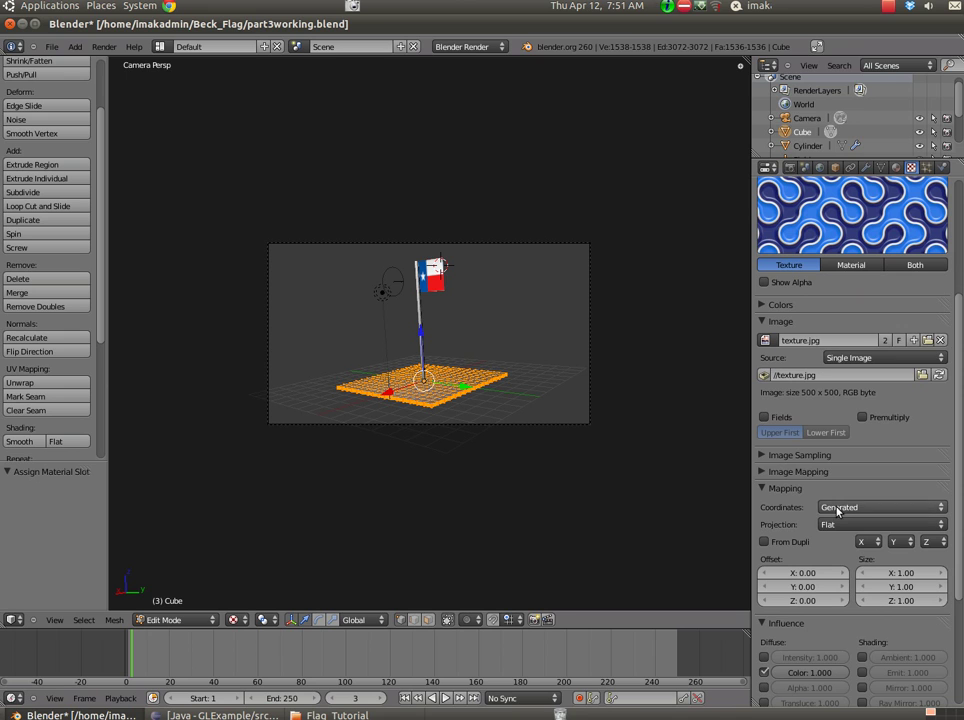
pyautogui.click(838, 509)
pyautogui.click(835, 447)
pyautogui.click(845, 524)
pyautogui.click(828, 543)
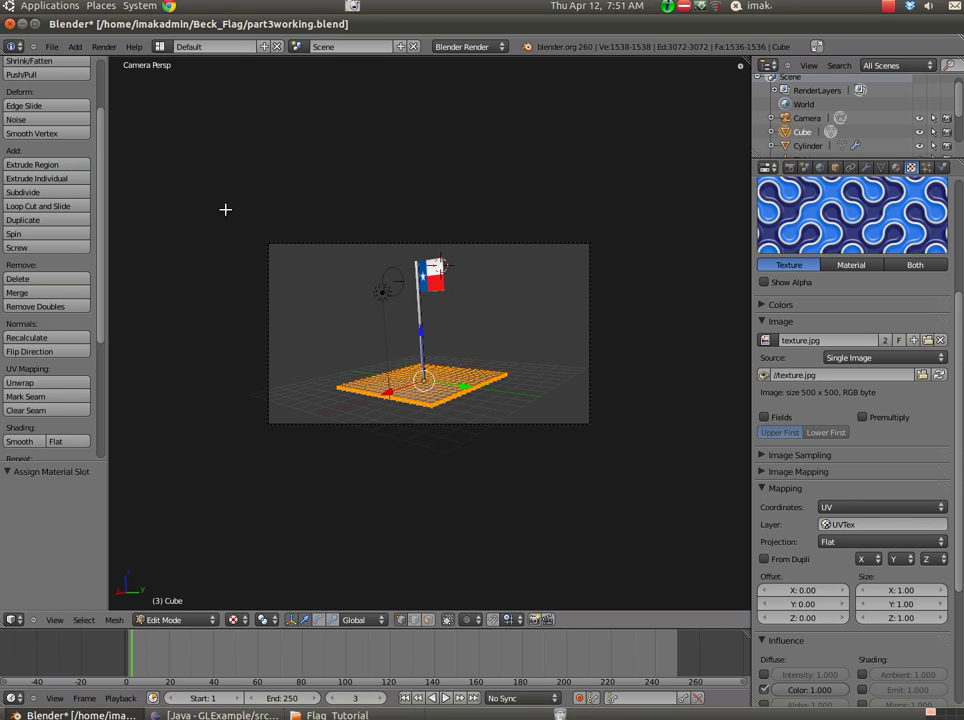
# Render the image to check the texture on the base, closing the render result.
pyautogui.click(104, 46)
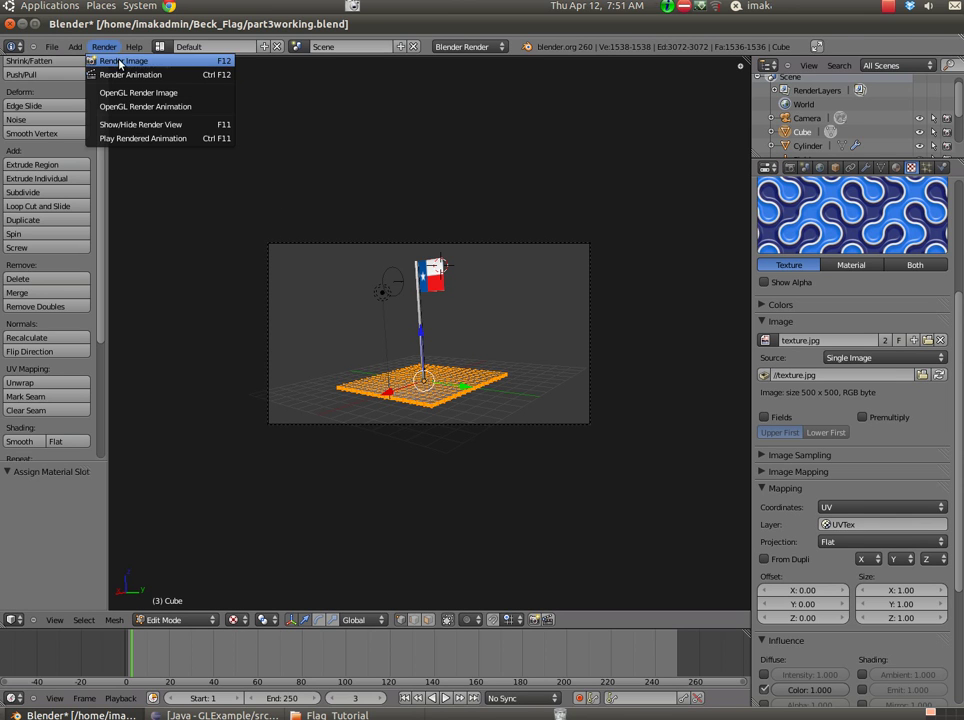
pyautogui.click(118, 62)
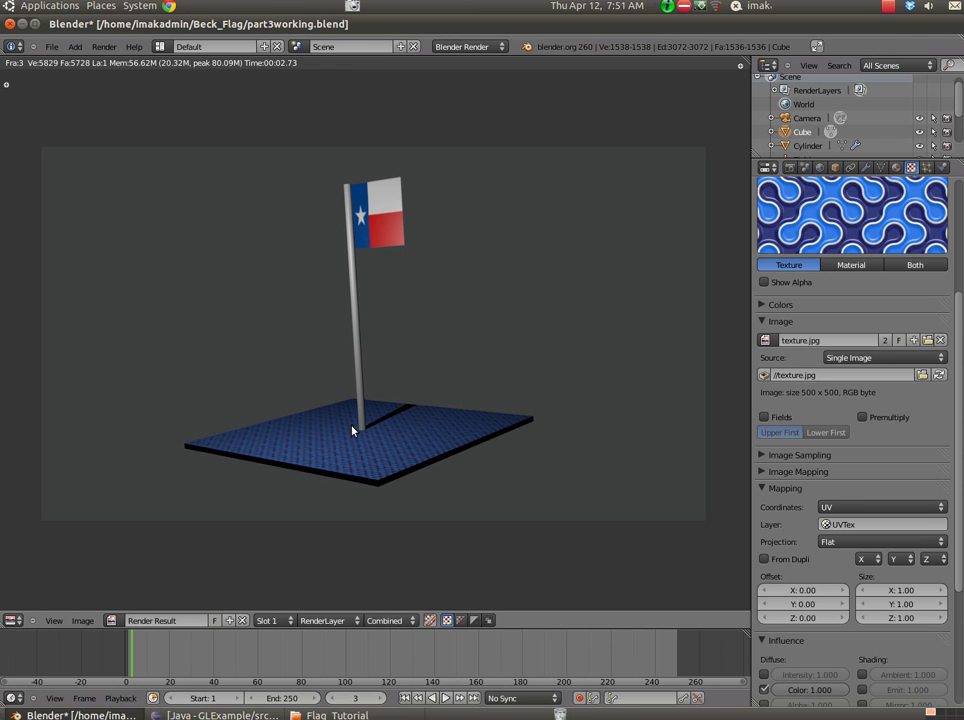
pyautogui.press('Escape')
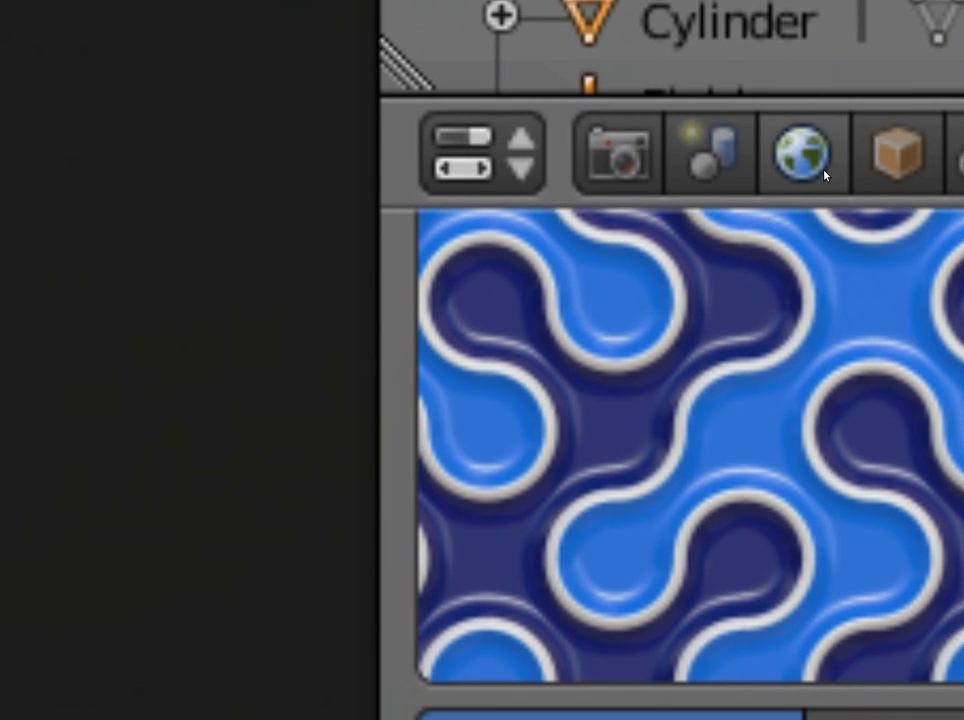
# Turn on Blend Sky for the world and set the zenith color to a very dark blue, leaving the ambient color black.
pyautogui.click(822, 172)
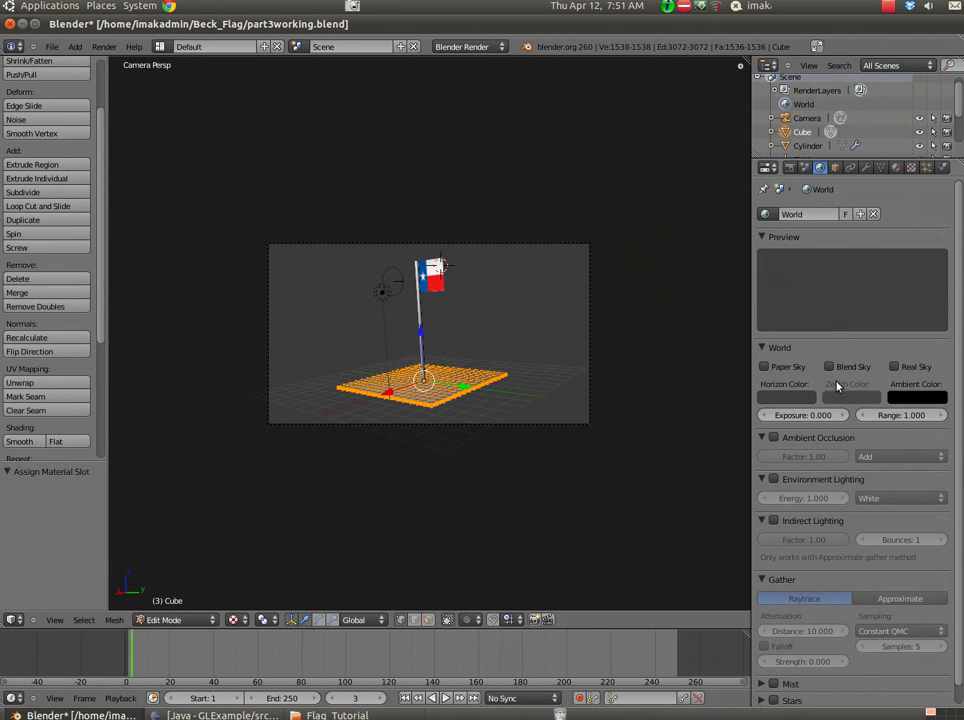
pyautogui.click(831, 468)
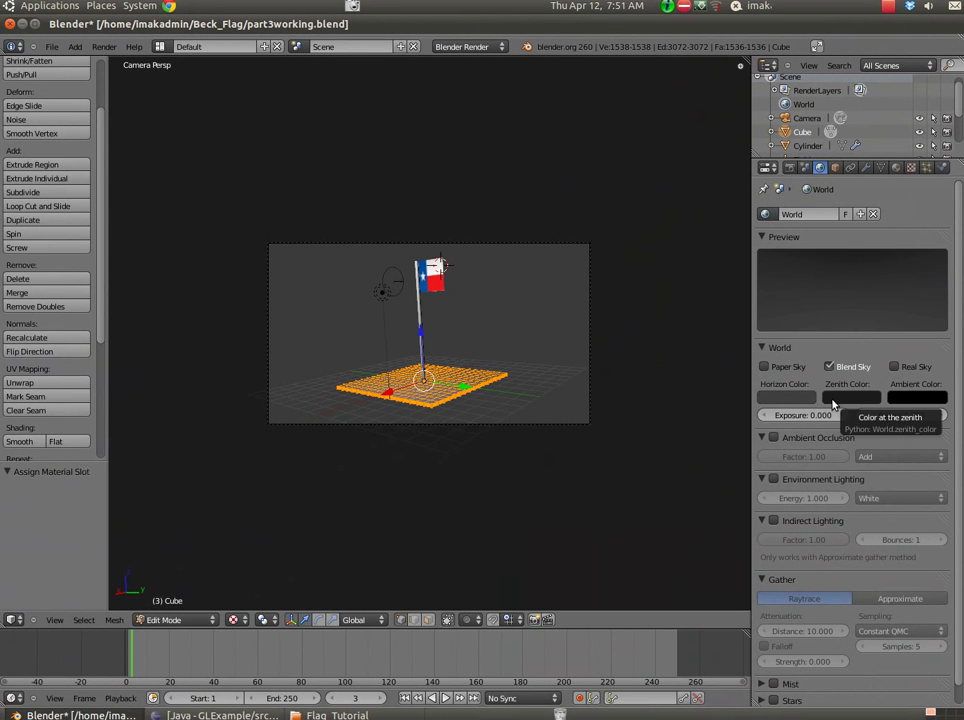
pyautogui.click(836, 397)
pyautogui.moveTo(813, 267); pyautogui.dragTo(857, 224)
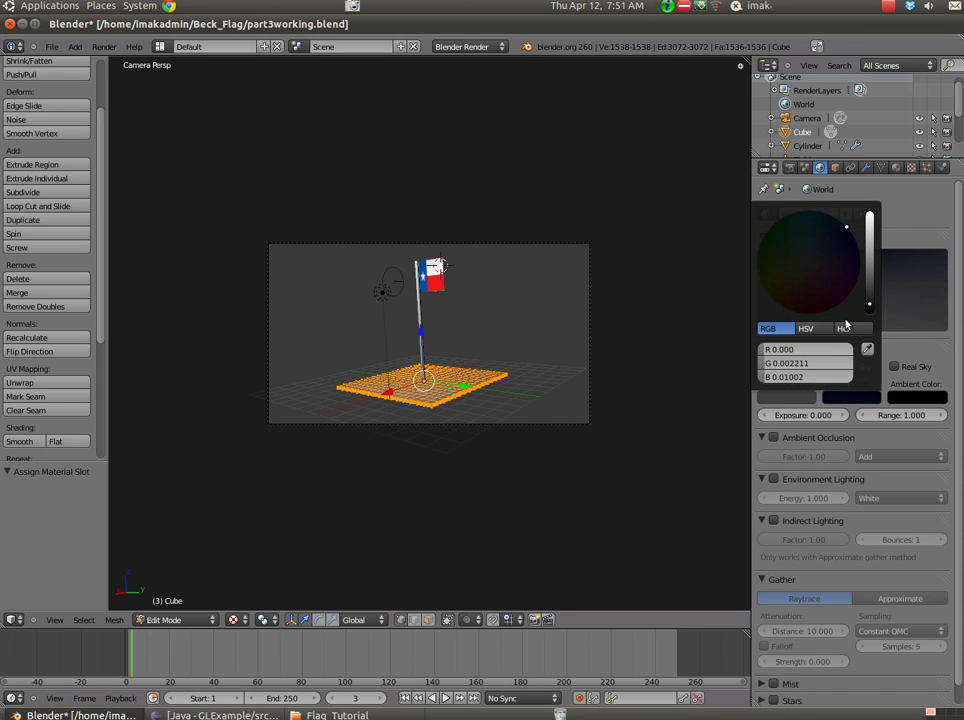
pyautogui.click(902, 398)
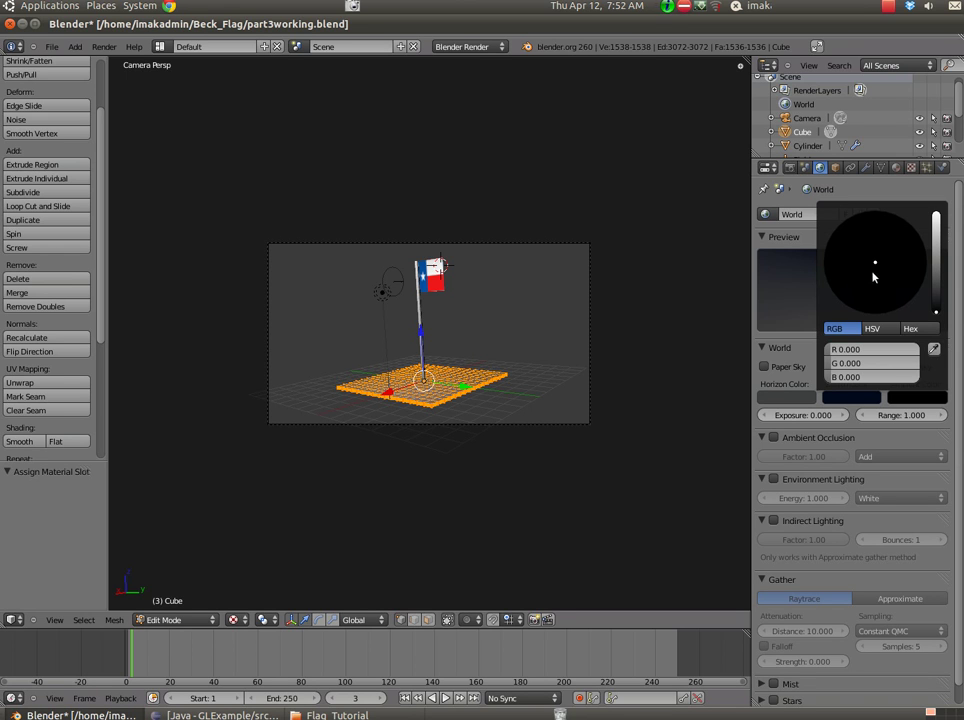
pyautogui.click(735, 359)
# Set the world's horizon color to a dark blue slightly brighter than the zenith.
pyautogui.click(786, 397)
pyautogui.click(835, 254)
pyautogui.moveTo(876, 288); pyautogui.dragTo(878, 228)
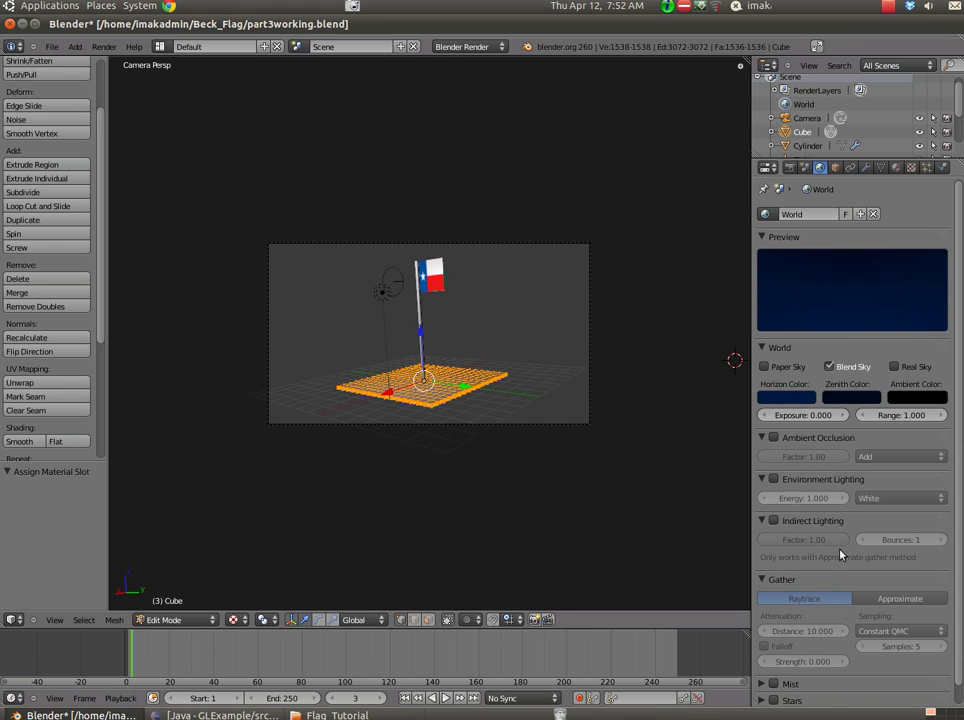
# Enable Stars in the world settings and expand their options.
pyautogui.scroll(-1, 796, 560)
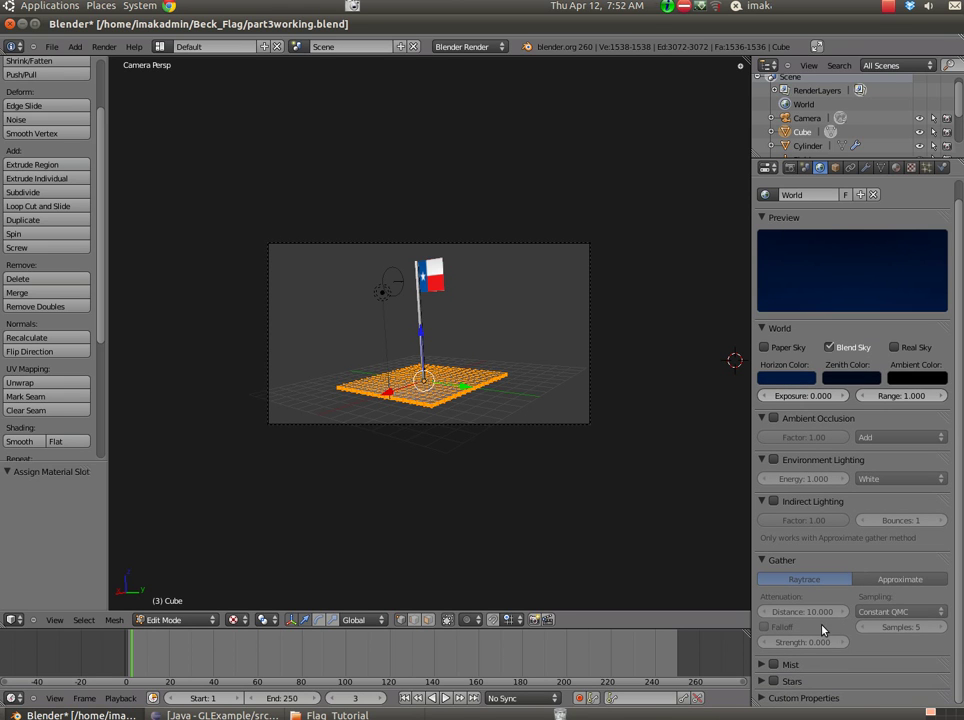
pyautogui.click(770, 682)
pyautogui.click(764, 681)
pyautogui.scroll(-1, 850, 600)
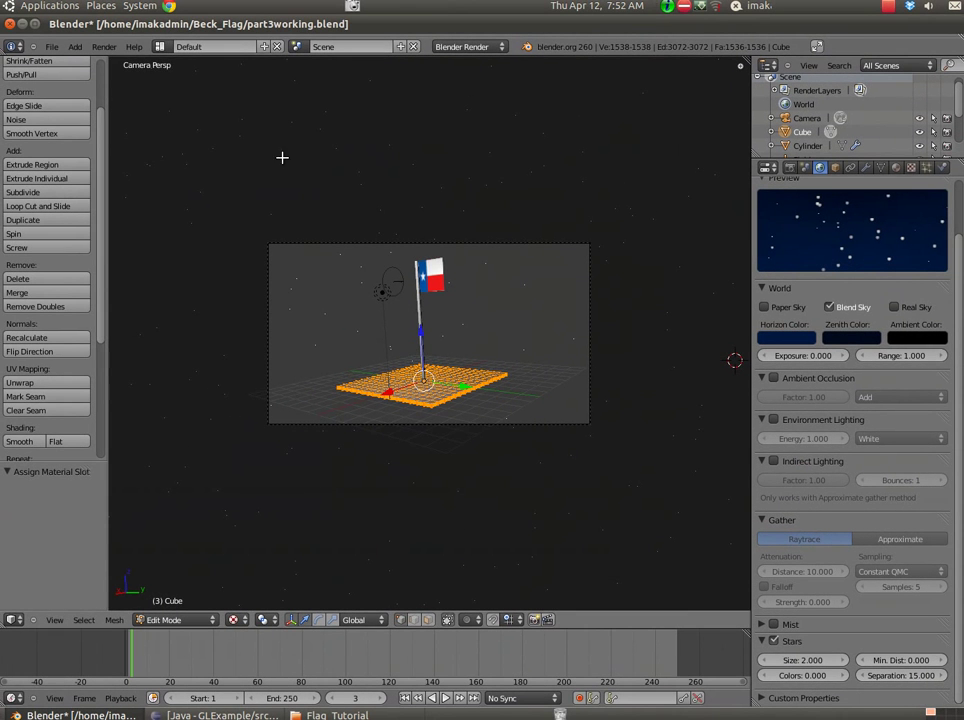
# Render the image to check the starry night sky behind the flagpole, closing the render result.
pyautogui.click(104, 46)
pyautogui.click(117, 61)
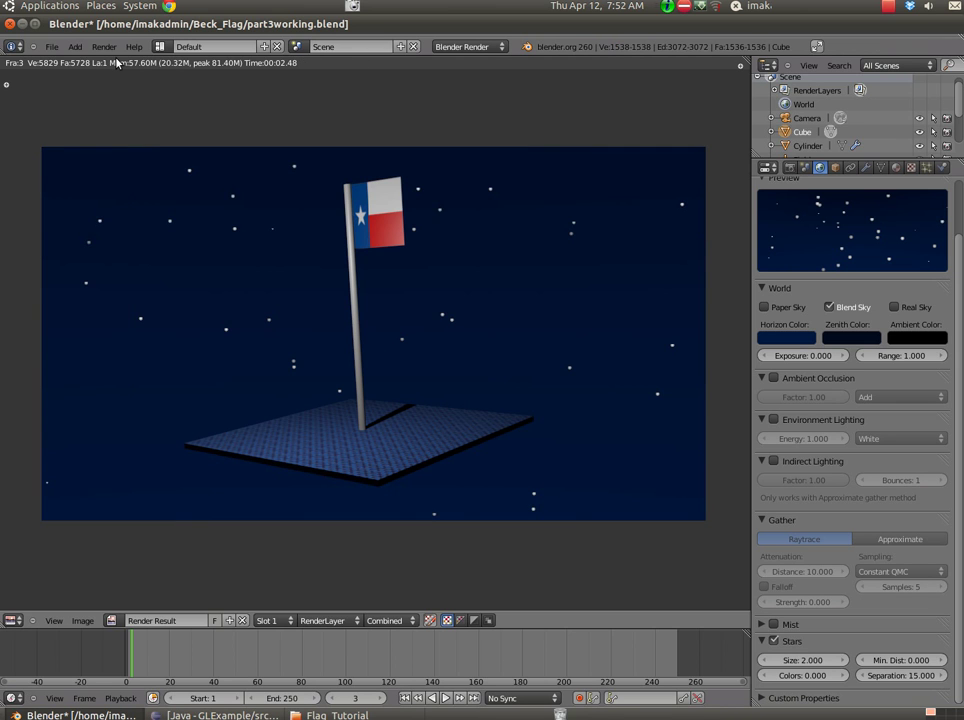
pyautogui.press('Escape')
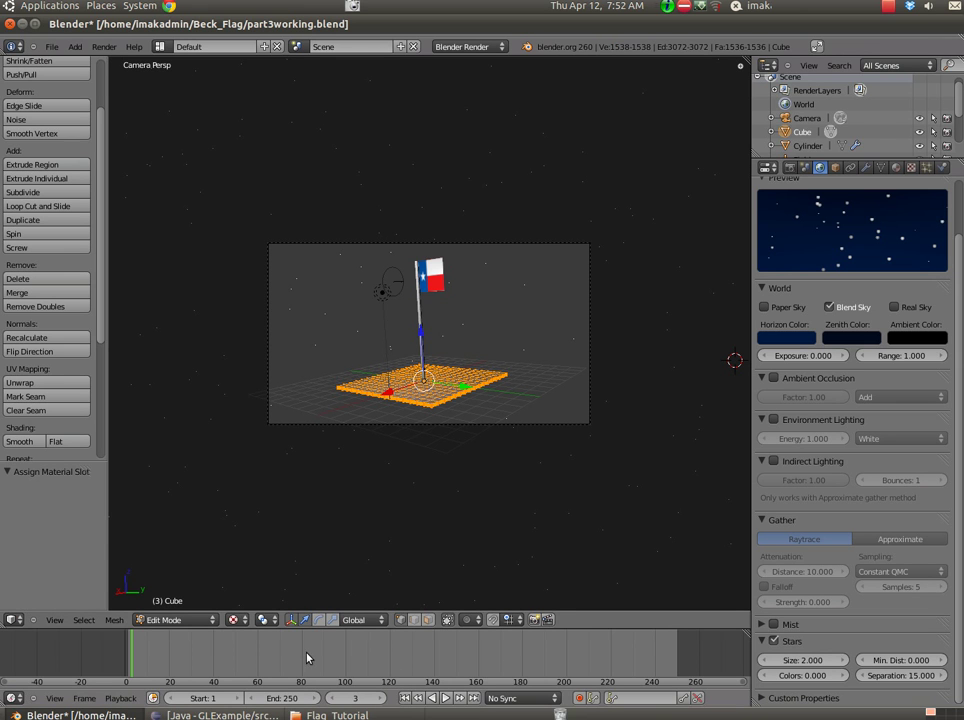
# Move the timeline to frame 99 and render the flag at that frame, closing the render result.
pyautogui.click(344, 656)
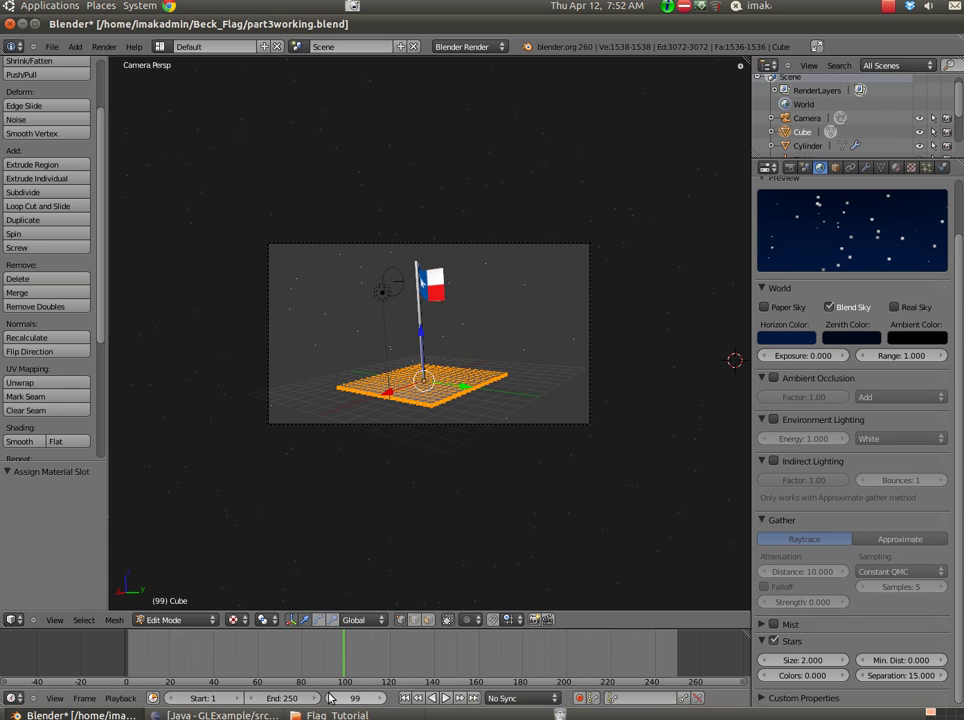
pyautogui.click(105, 47)
pyautogui.click(122, 61)
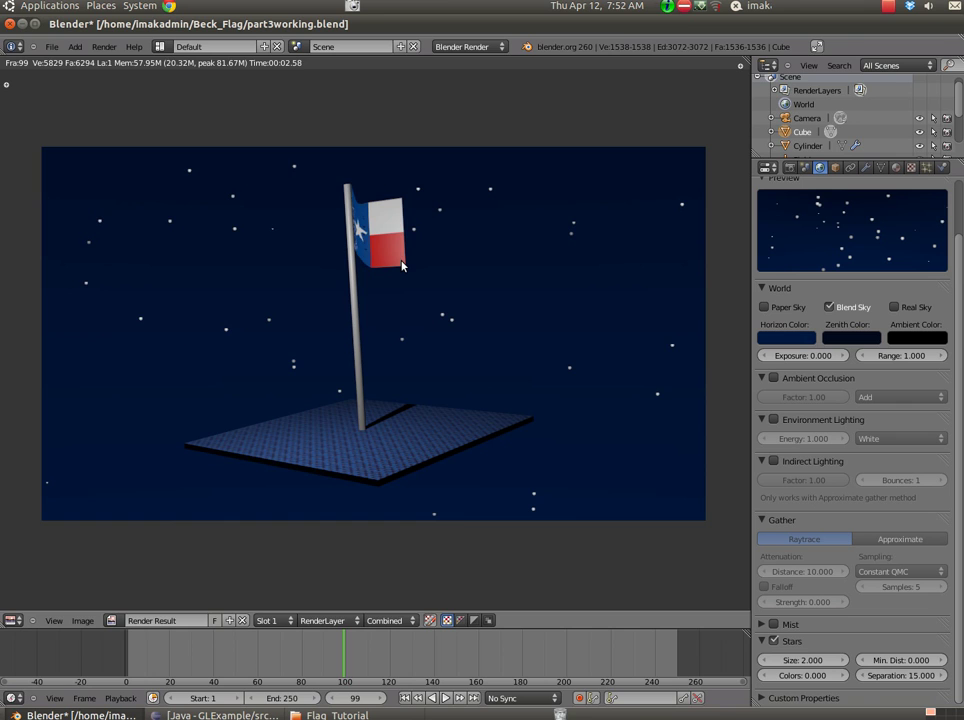
pyautogui.press('Escape')
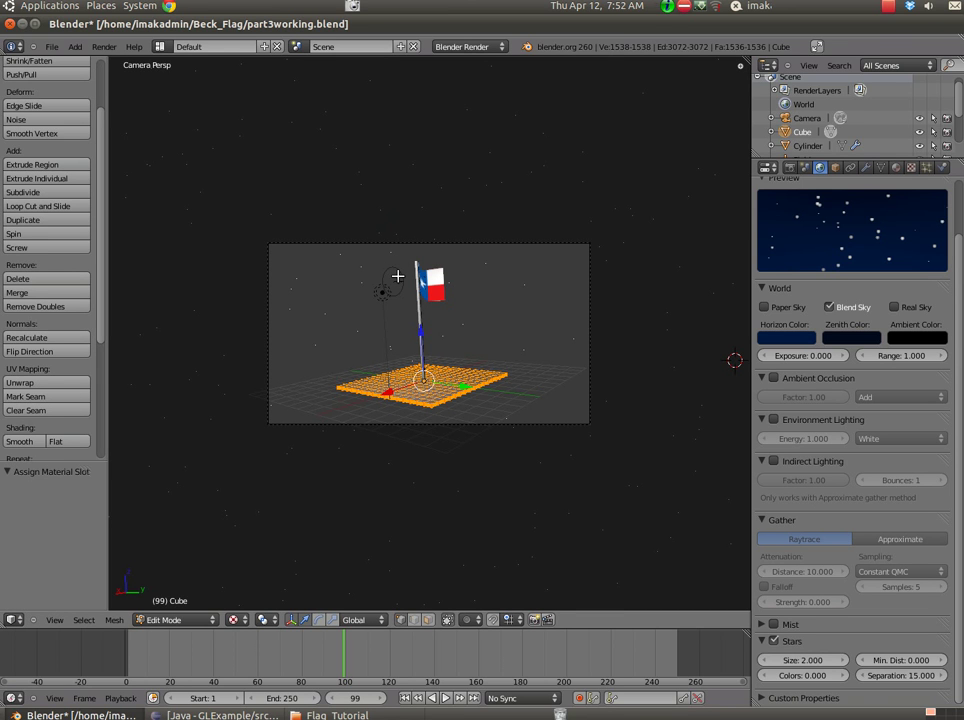